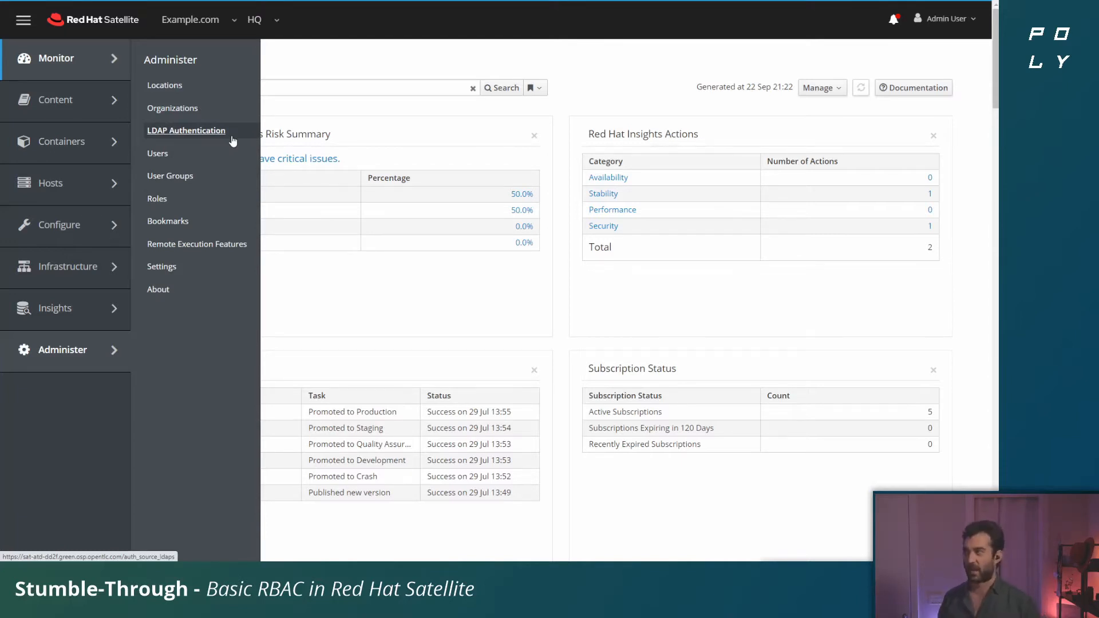
Step: View the LDAP authentication sources, and open the form for creating a new user from the users list
left_click(233, 141)
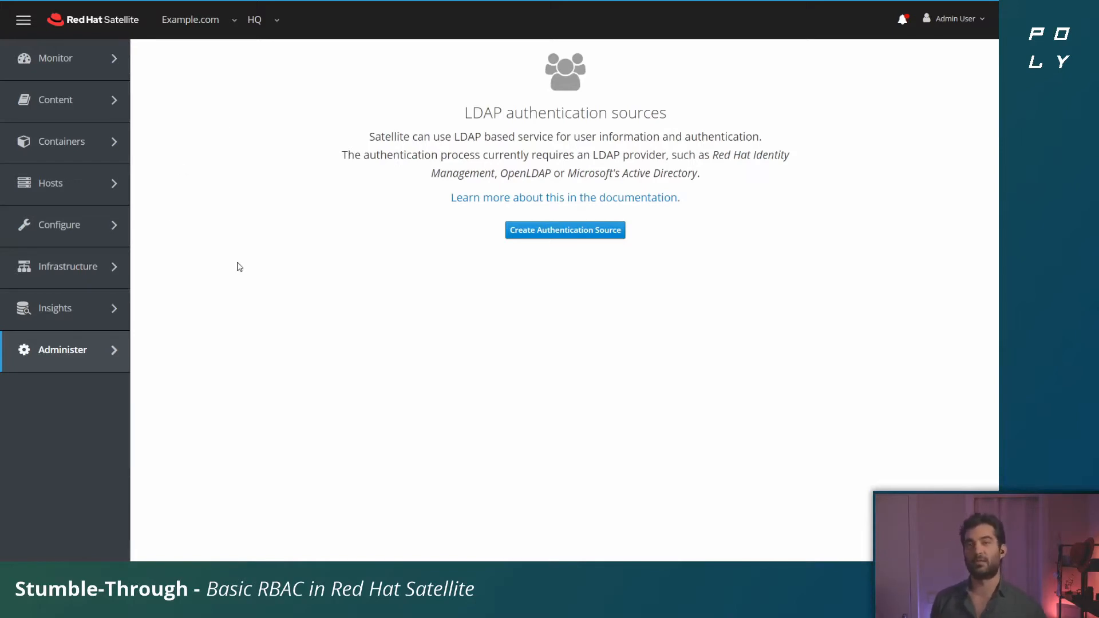
mouse_move(35, 349)
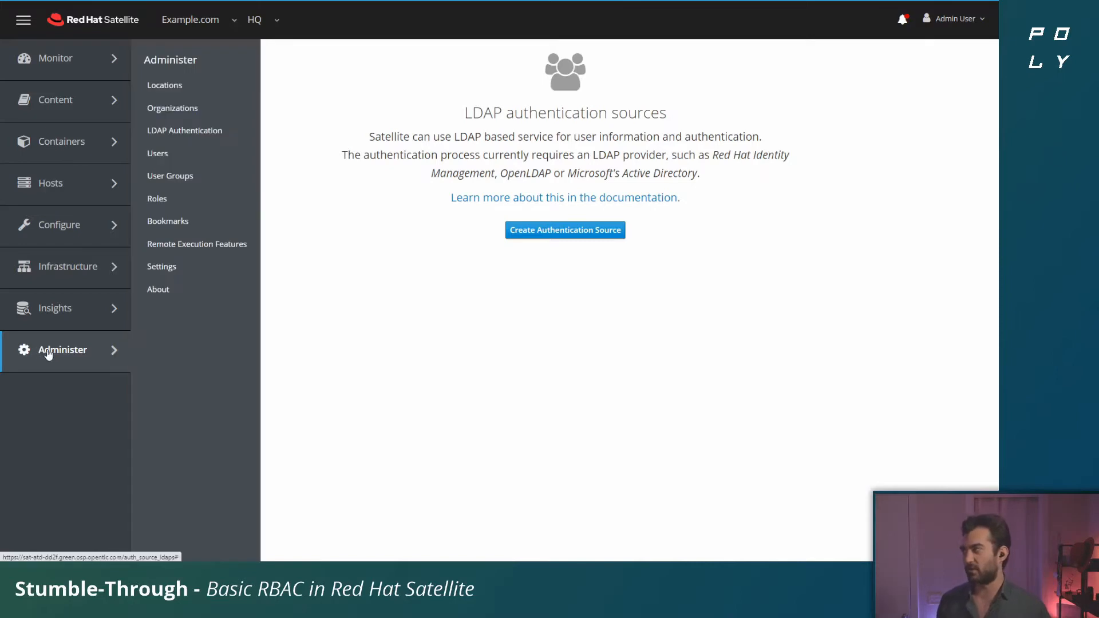
left_click(197, 156)
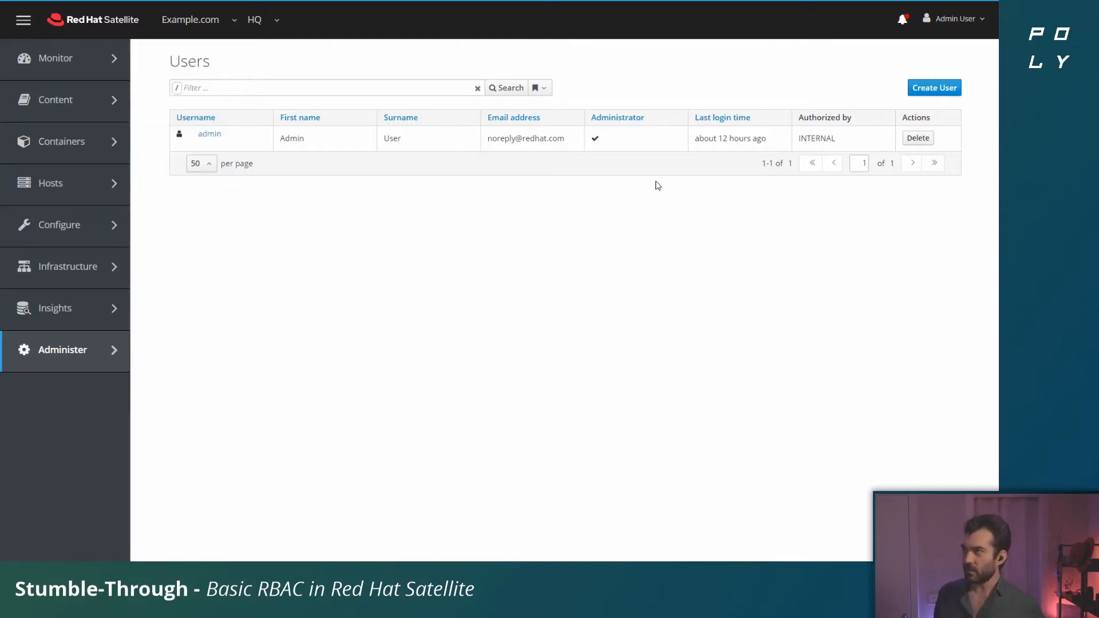
left_click(959, 92)
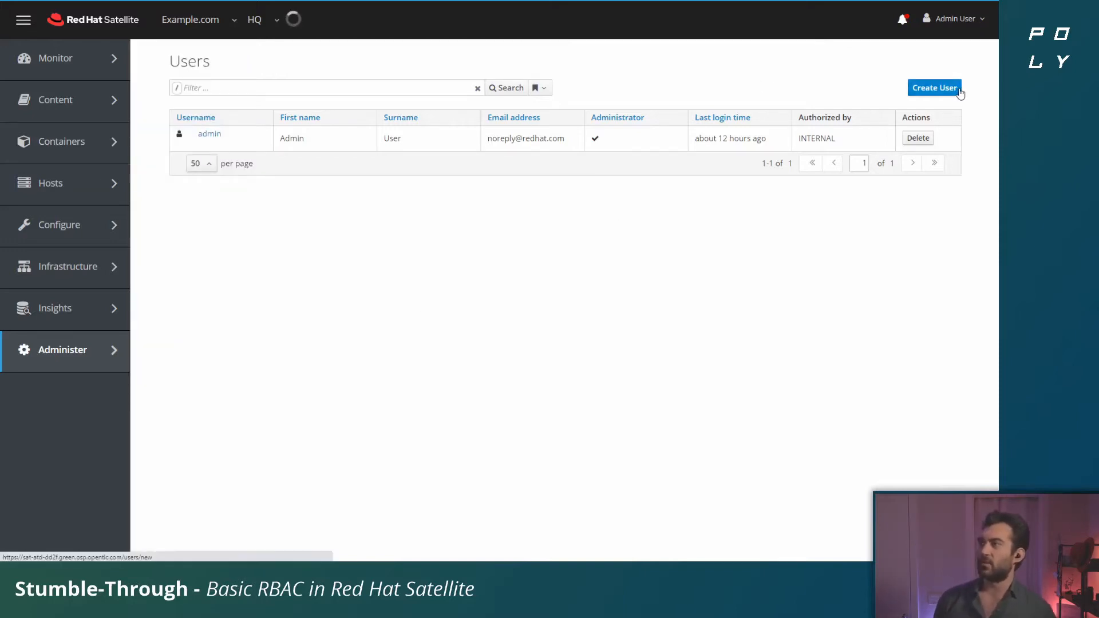
Step: Enter user_one as the new user's login and fill in the first and last name, leaving mail and description empty
left_click(520, 152)
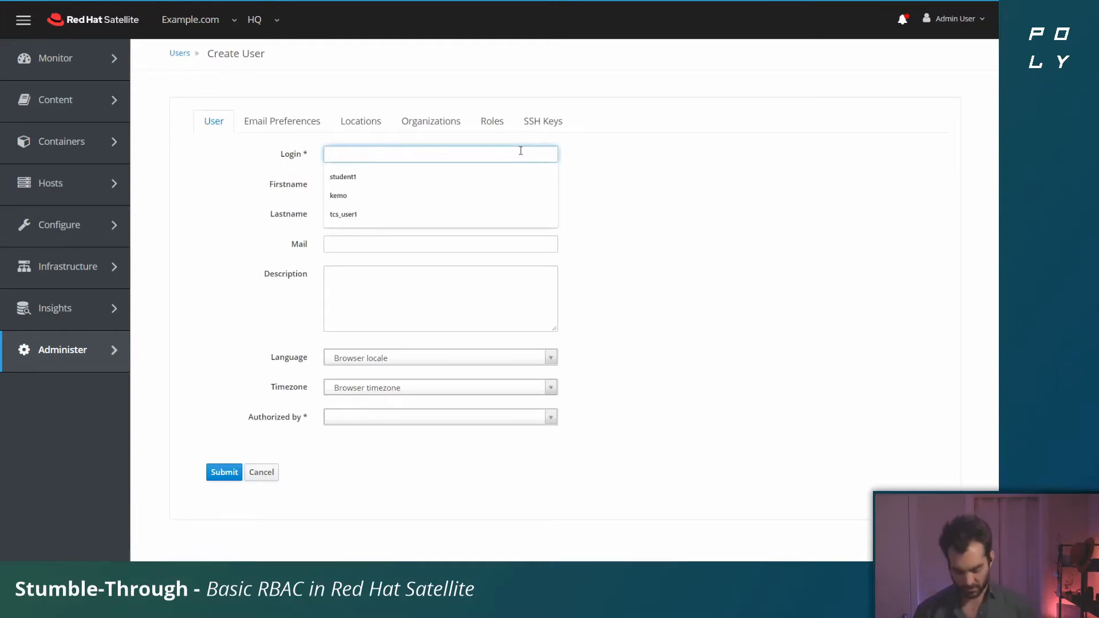
type("user_one")
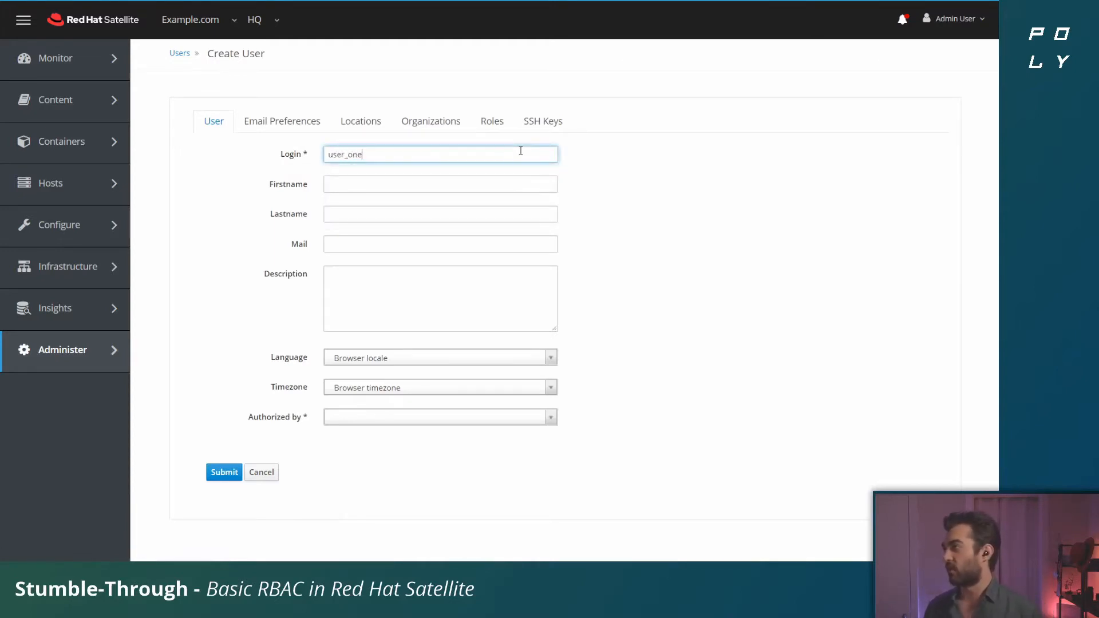
key("Tab")
type("User")
key("Tab")
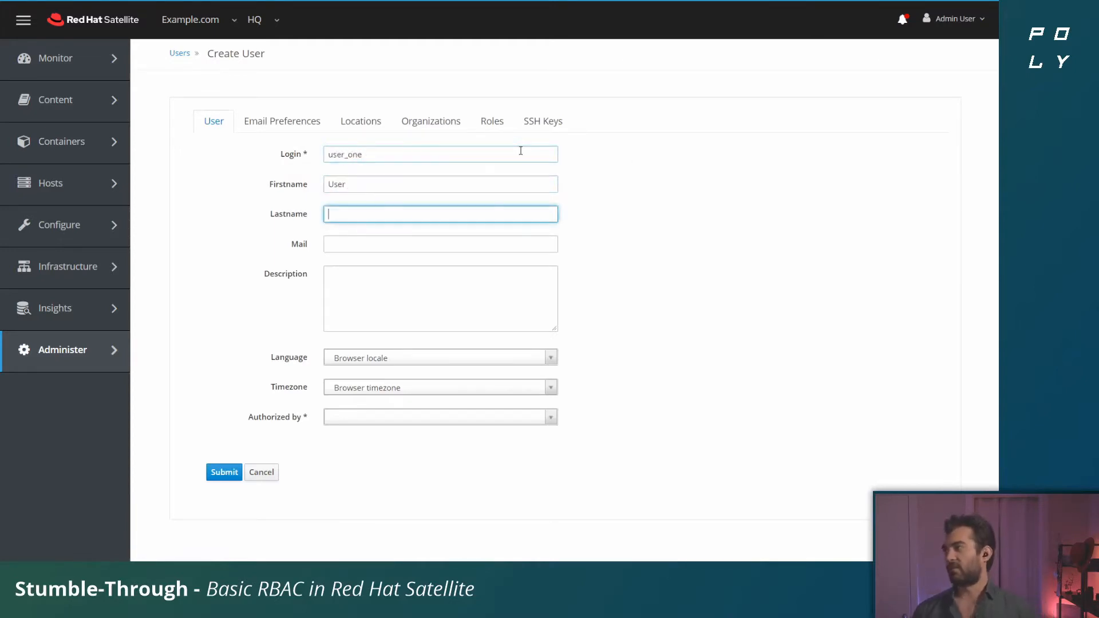
type("Oner")
key("Tab")
key("Tab")
key("Tab")
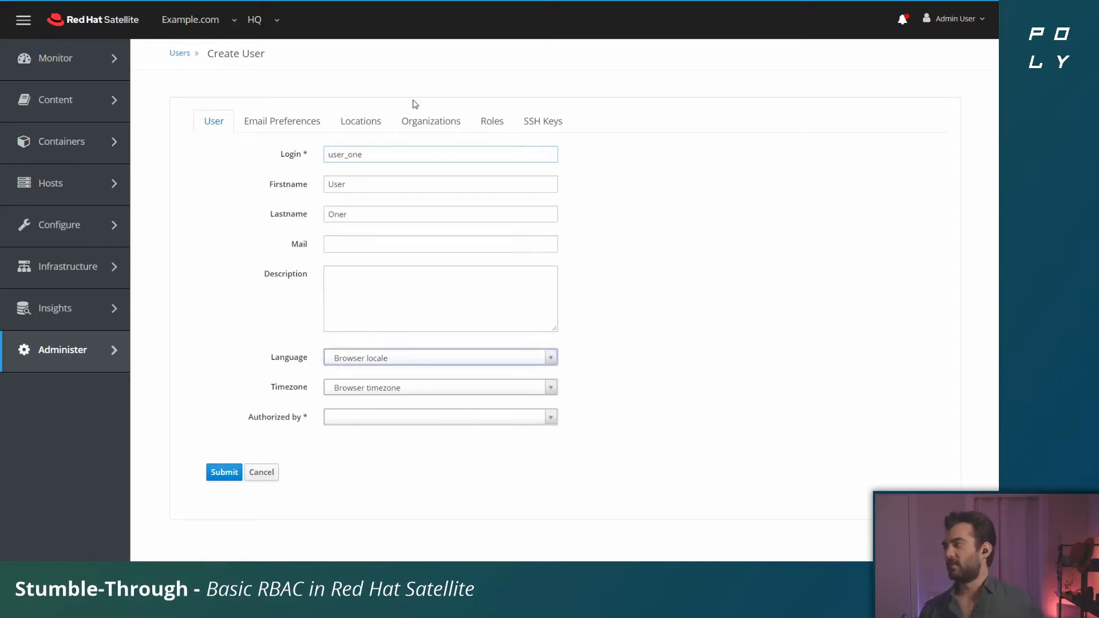
Step: Set the user's language to English (United States), timezone to (GMT-05:00) Eastern Time (US & Canada), and authorization source to INTERNAL
left_click(530, 354)
left_click(456, 451)
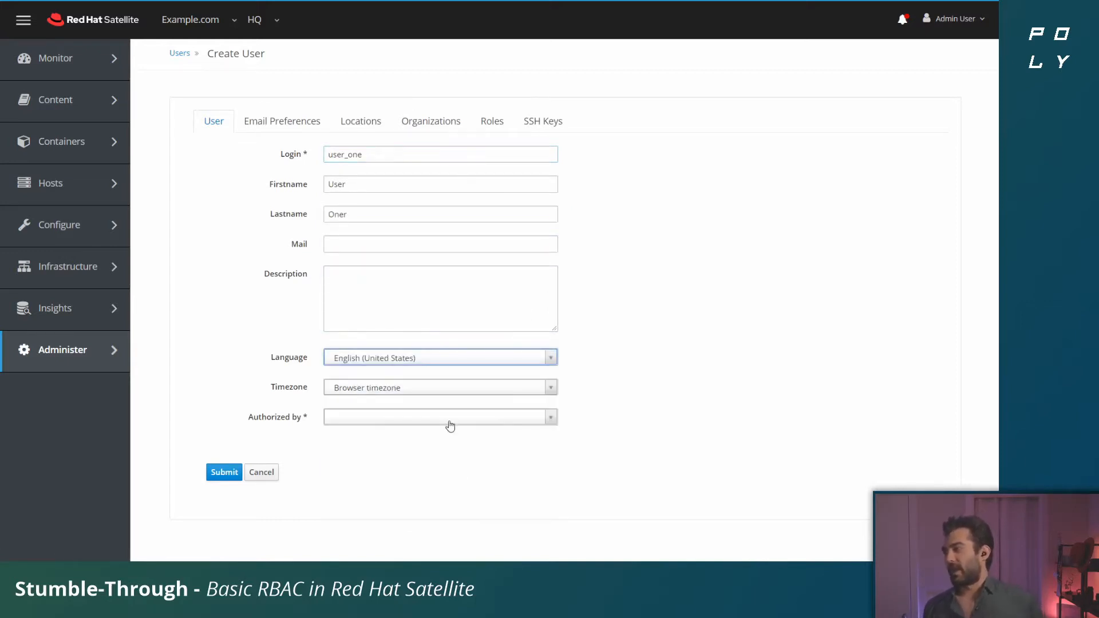
left_click(438, 394)
scroll(474, 466, "down", 5)
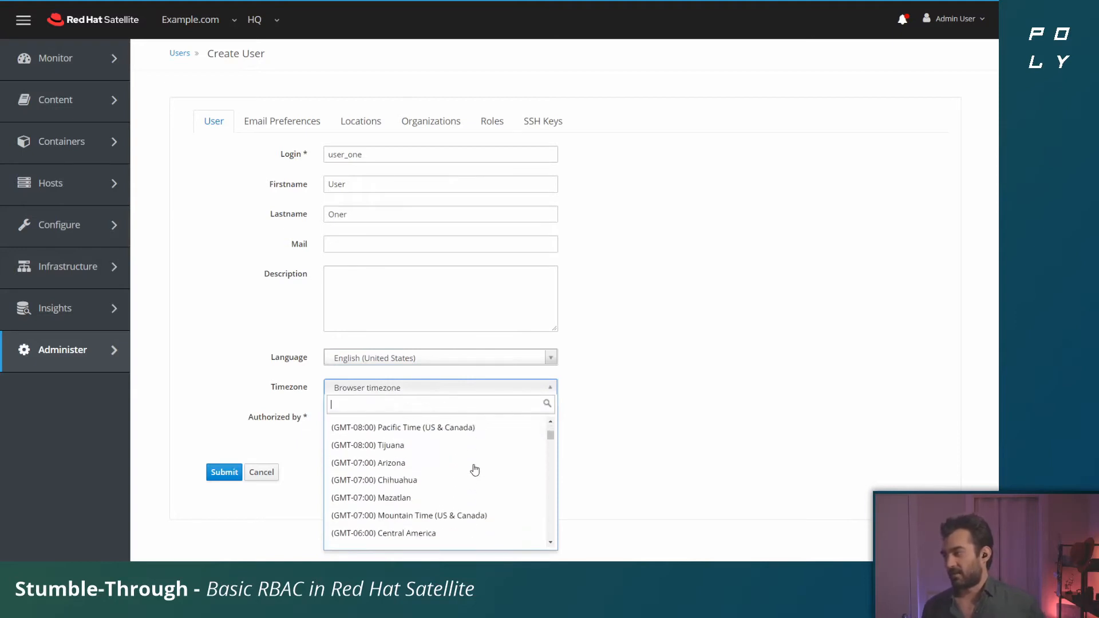
scroll(475, 481, "down", 3)
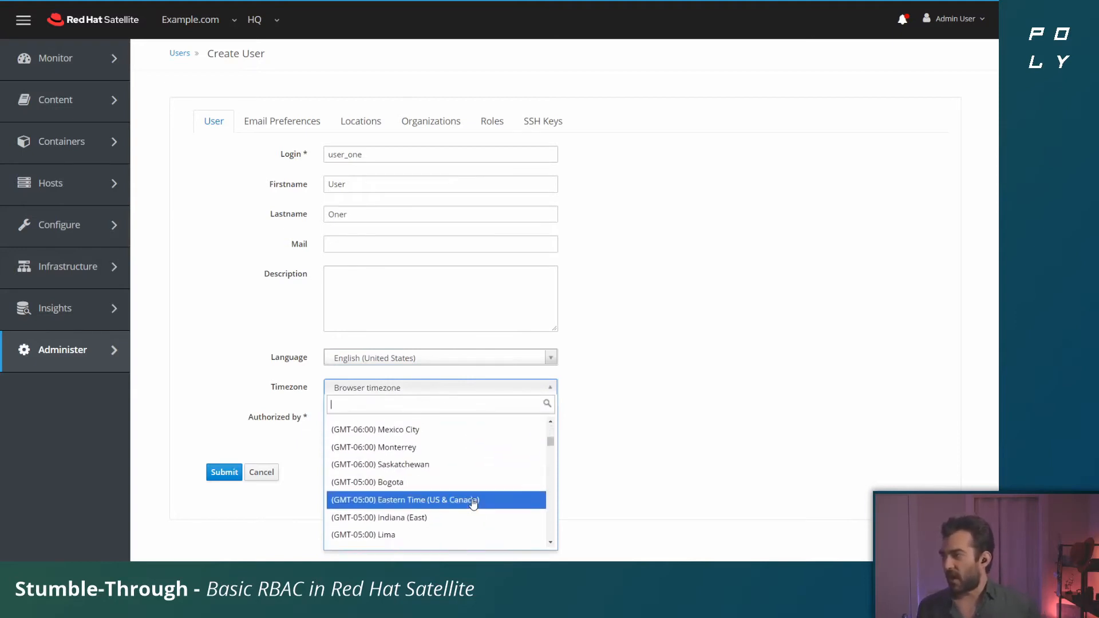
left_click(469, 499)
left_click(453, 426)
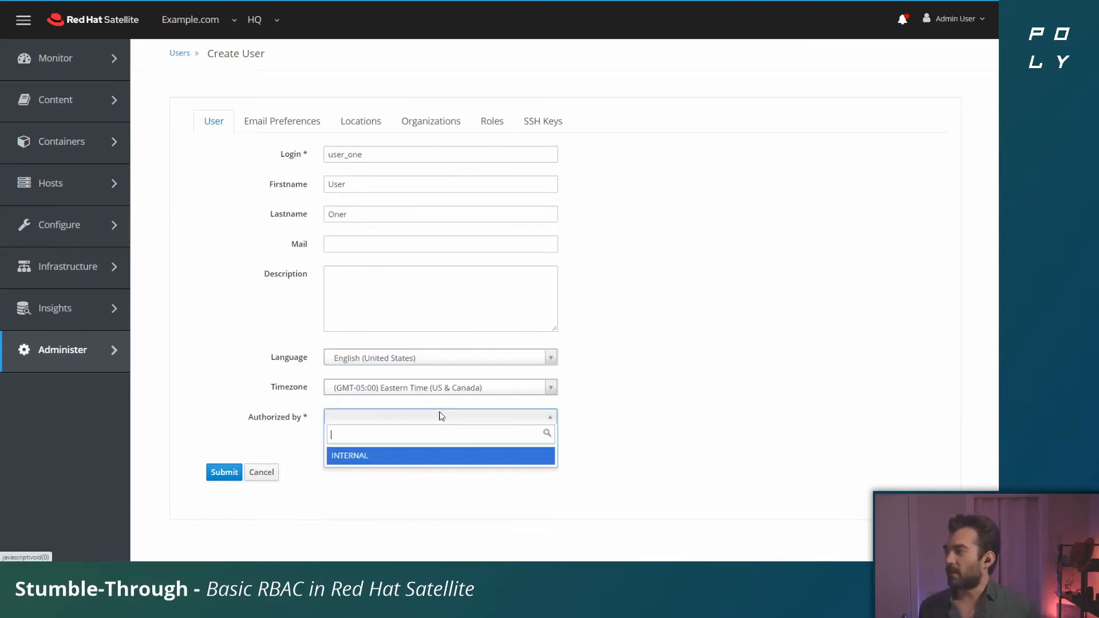
left_click(444, 454)
Step: Enter the new user's account password and repeat it in the verification field
left_click(512, 450)
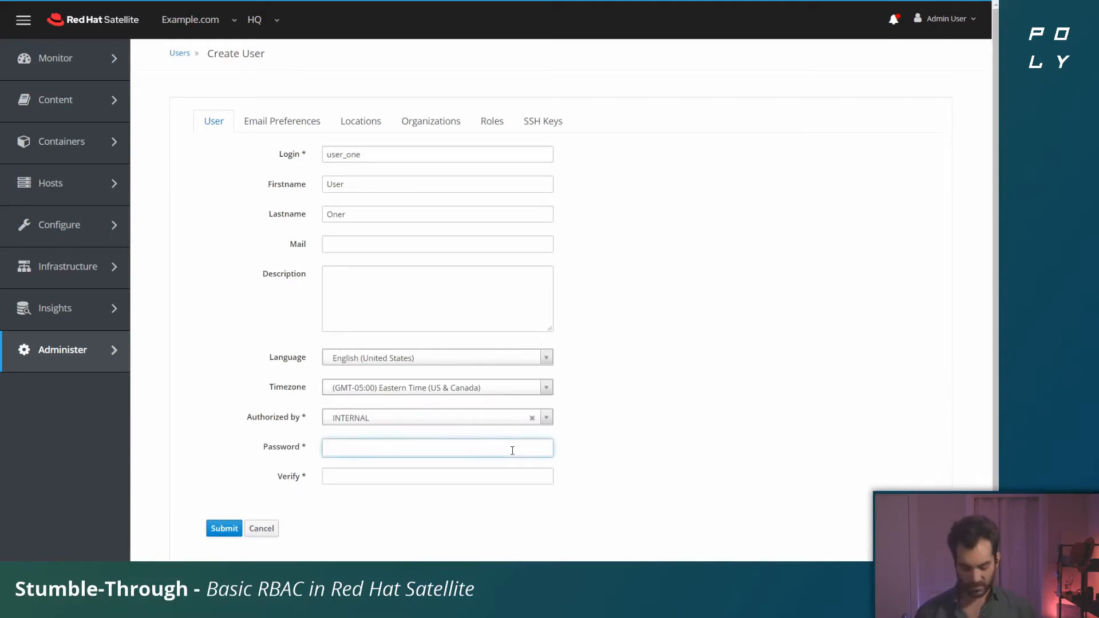
type("******")
key("Tab")
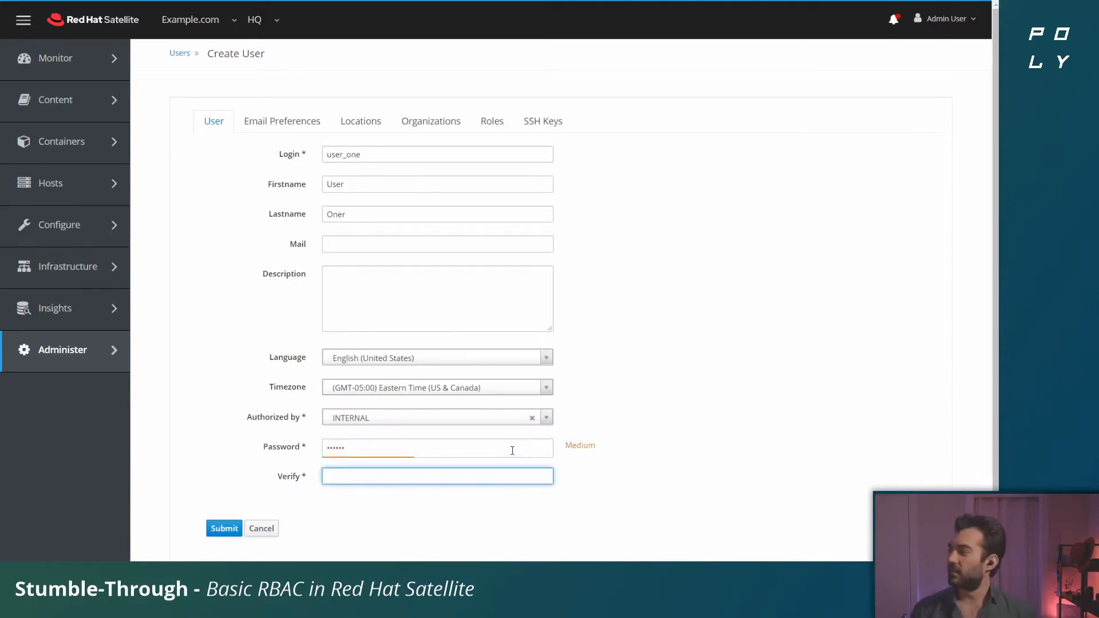
type("******")
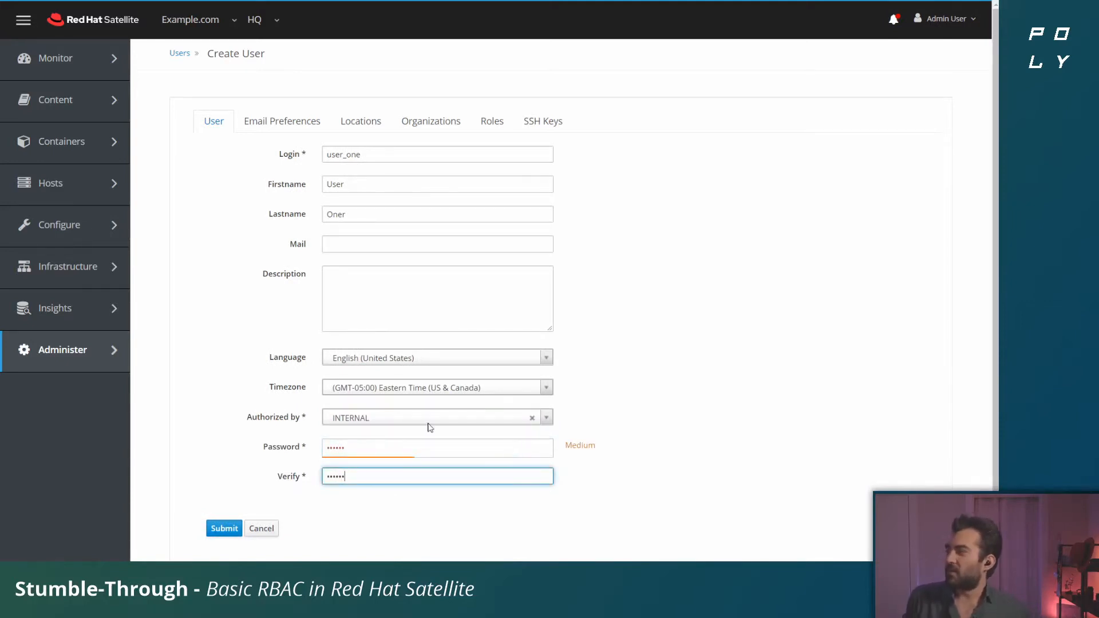
Step: Set the new user's default location on login to HQ and default organization on login to Example.com
left_click(301, 123)
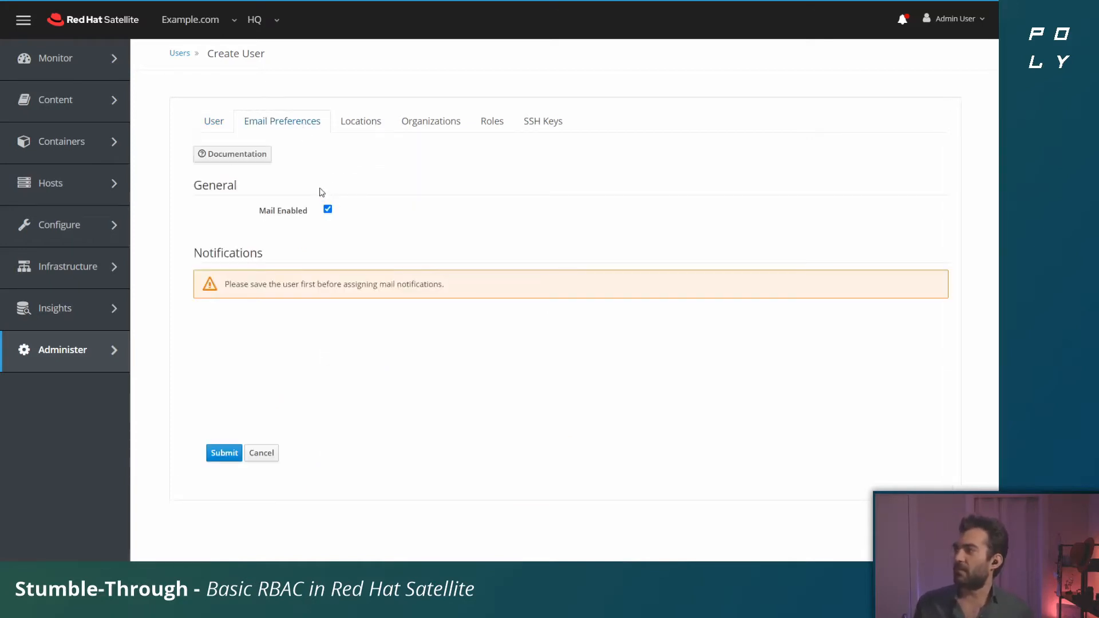
left_click(207, 121)
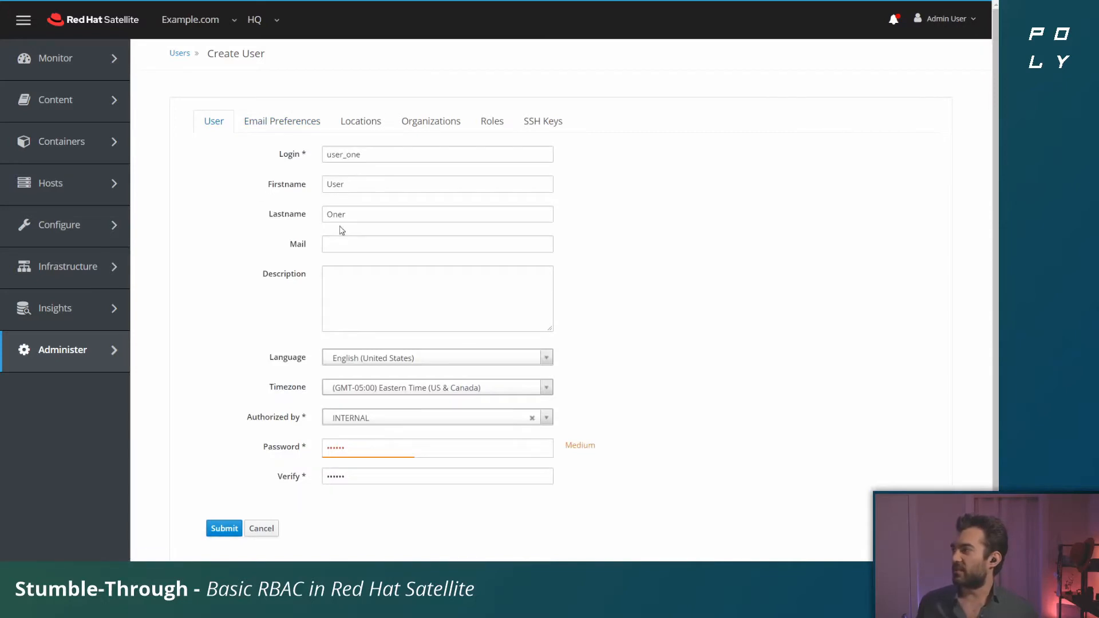
left_click(355, 129)
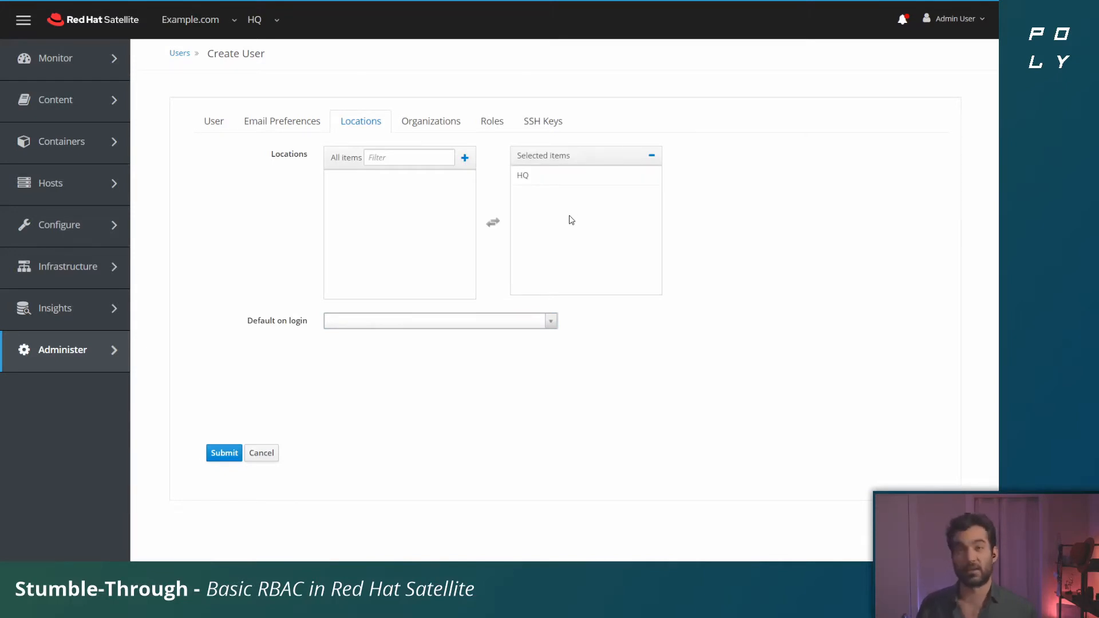
left_click(551, 322)
left_click(467, 361)
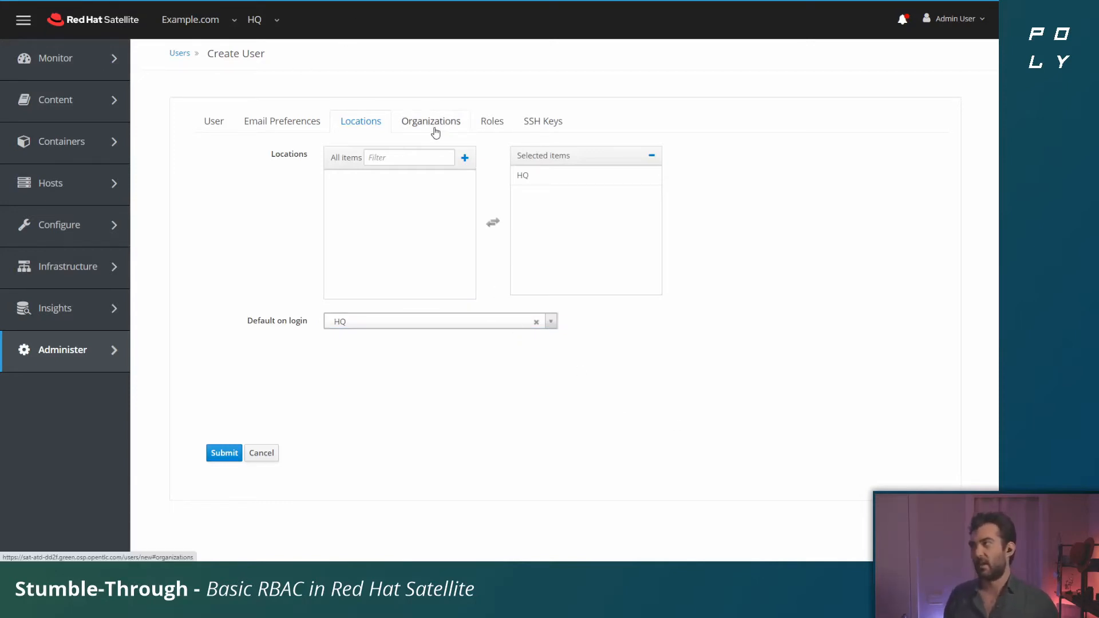
left_click(458, 123)
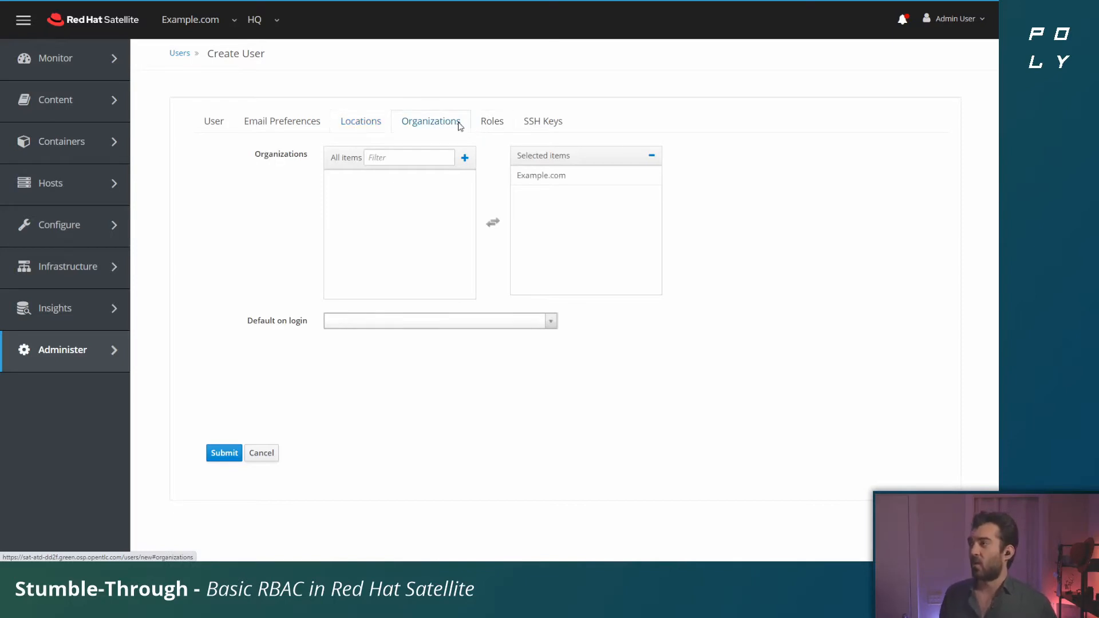
left_click(518, 320)
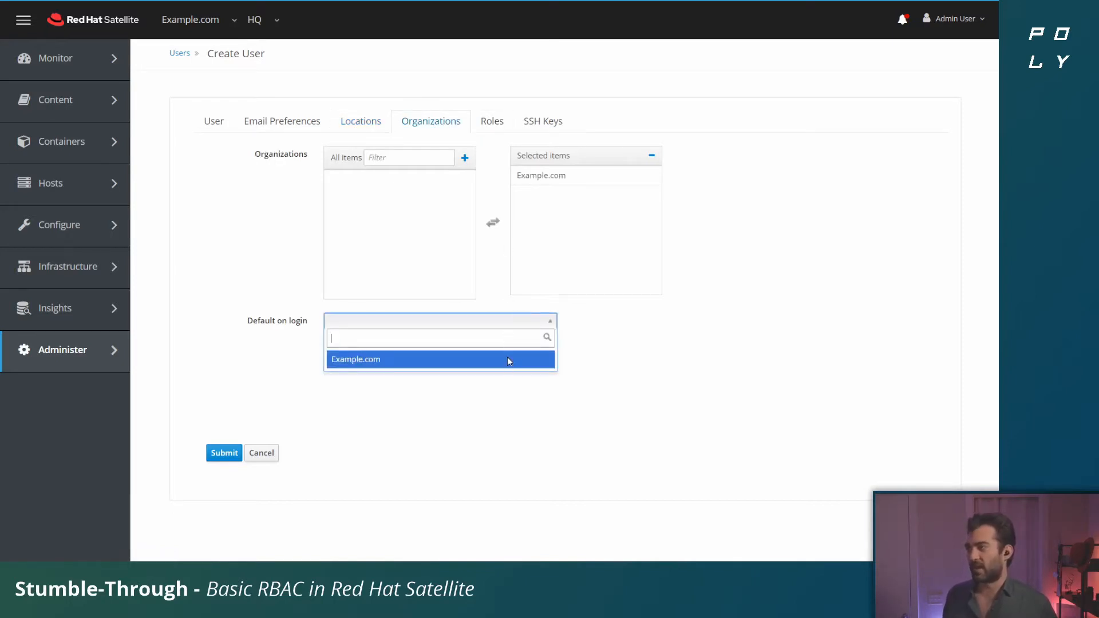
left_click(507, 359)
Step: Review the roles available to the new user and submit the account without assigning any role
left_click(497, 122)
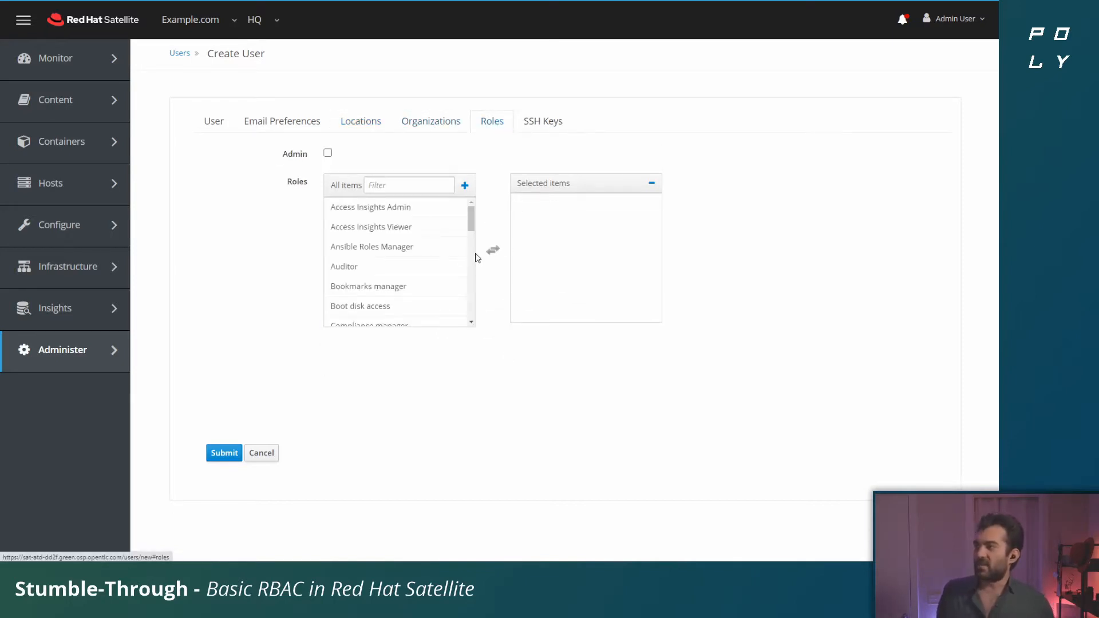
mouse_move(472, 218)
left_mouse_down()
mouse_move(474, 312)
mouse_move(479, 203)
left_mouse_up()
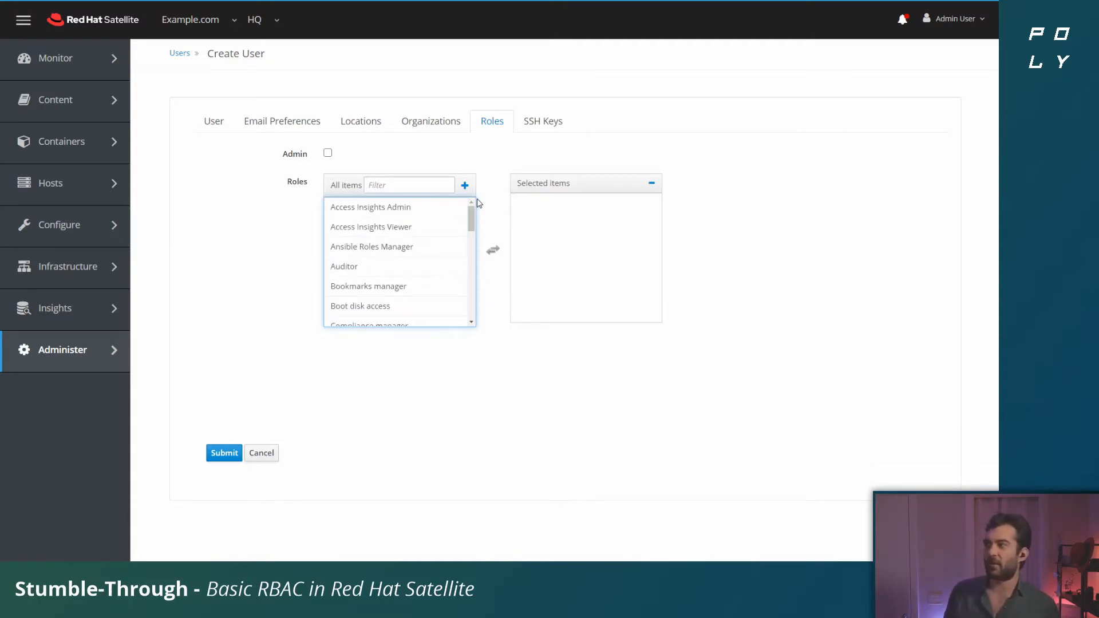
left_click(224, 453)
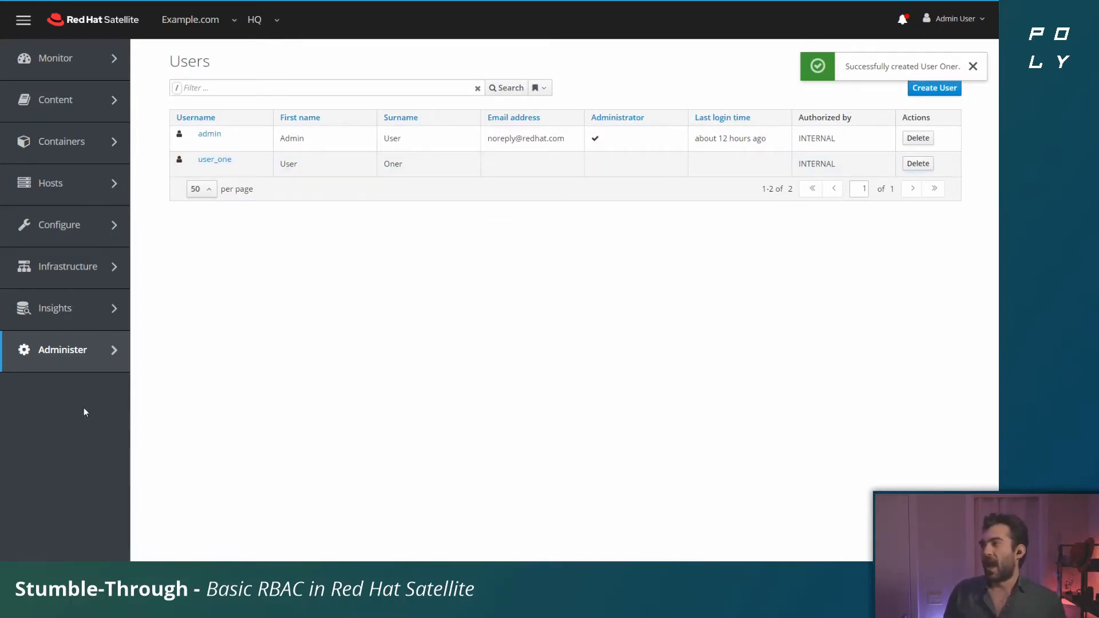
Step: Try to save user group TCS with user_one as member instead of admin and TCS nested within itself
mouse_move(88, 368)
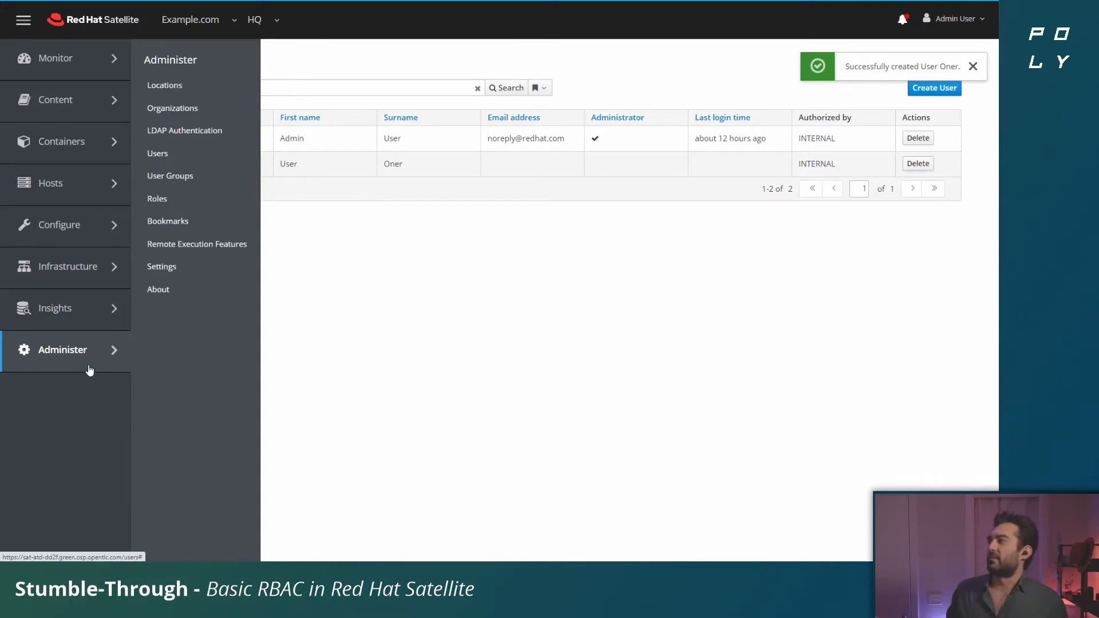
left_click(190, 178)
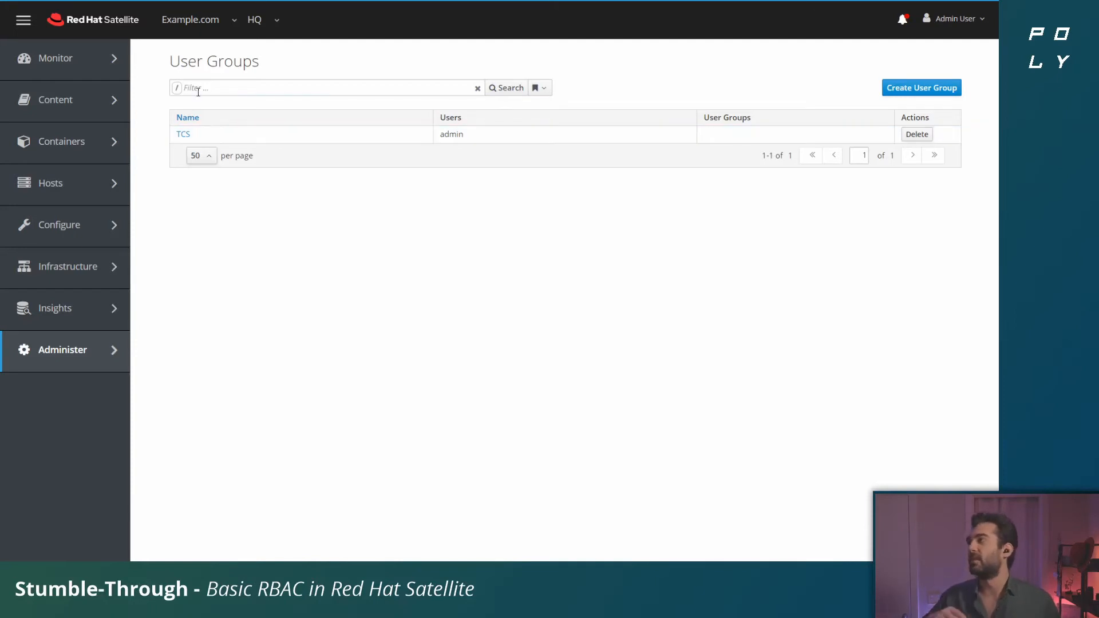
left_click(184, 137)
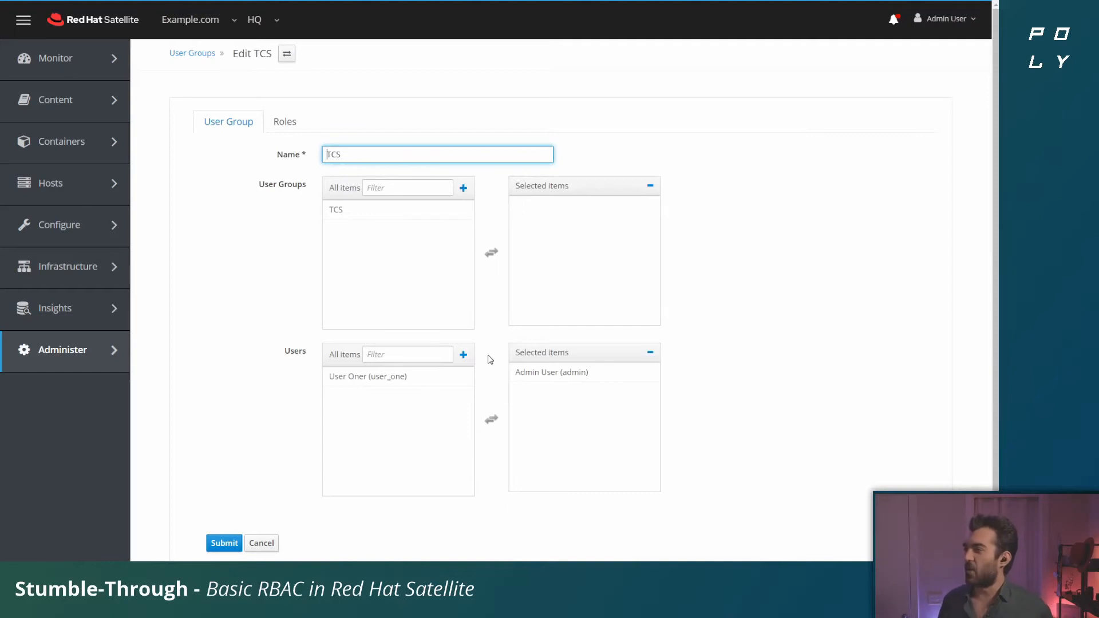
left_click(549, 372)
left_click(414, 395)
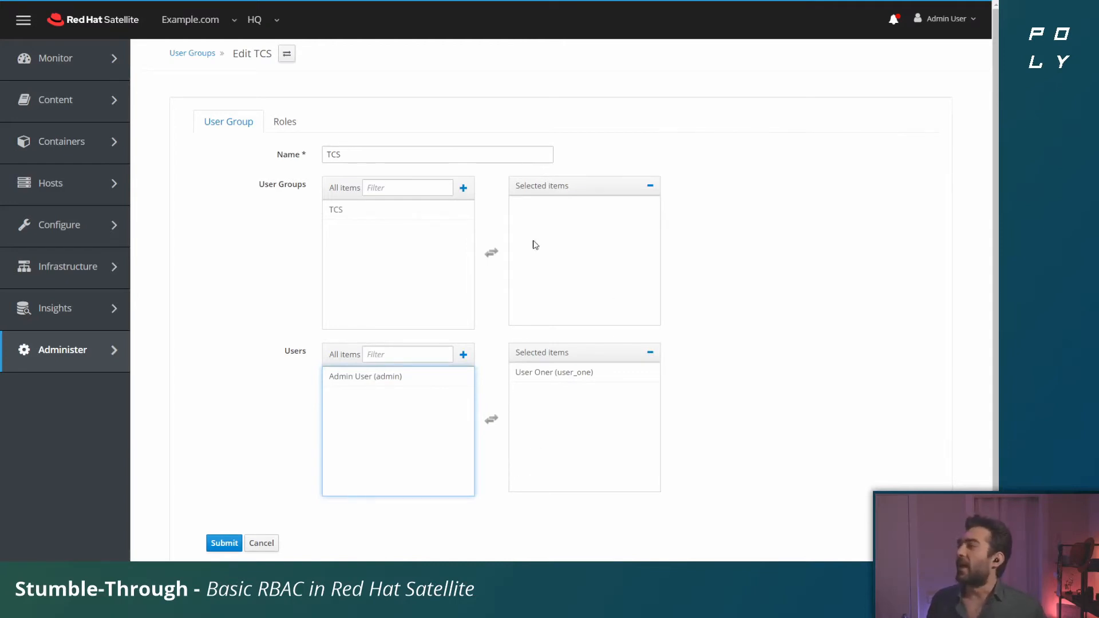
left_click(386, 217)
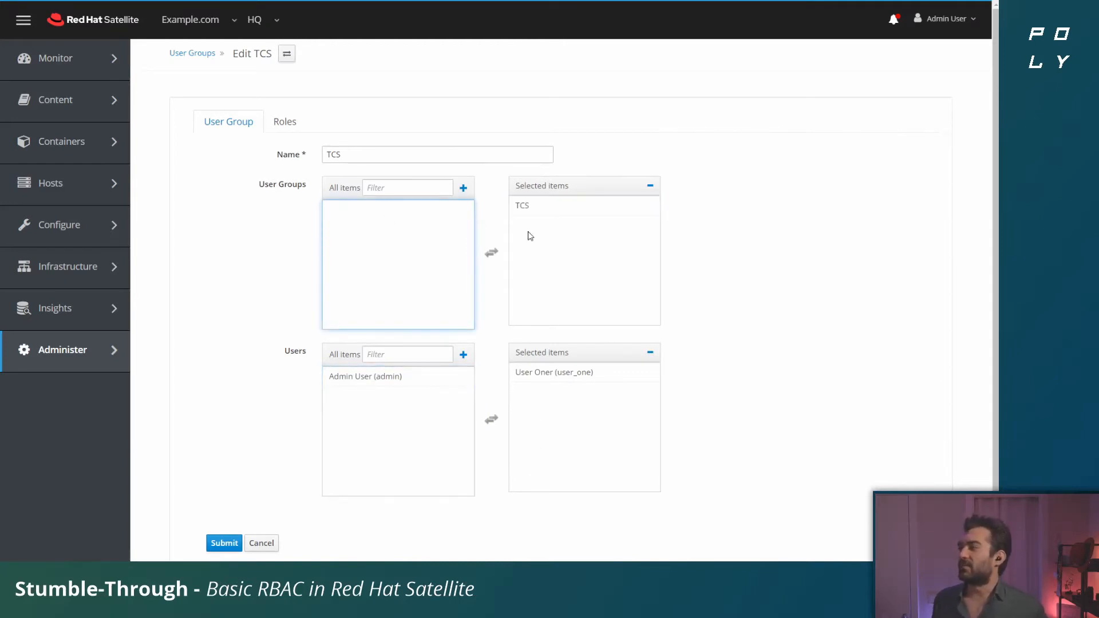
left_click(232, 544)
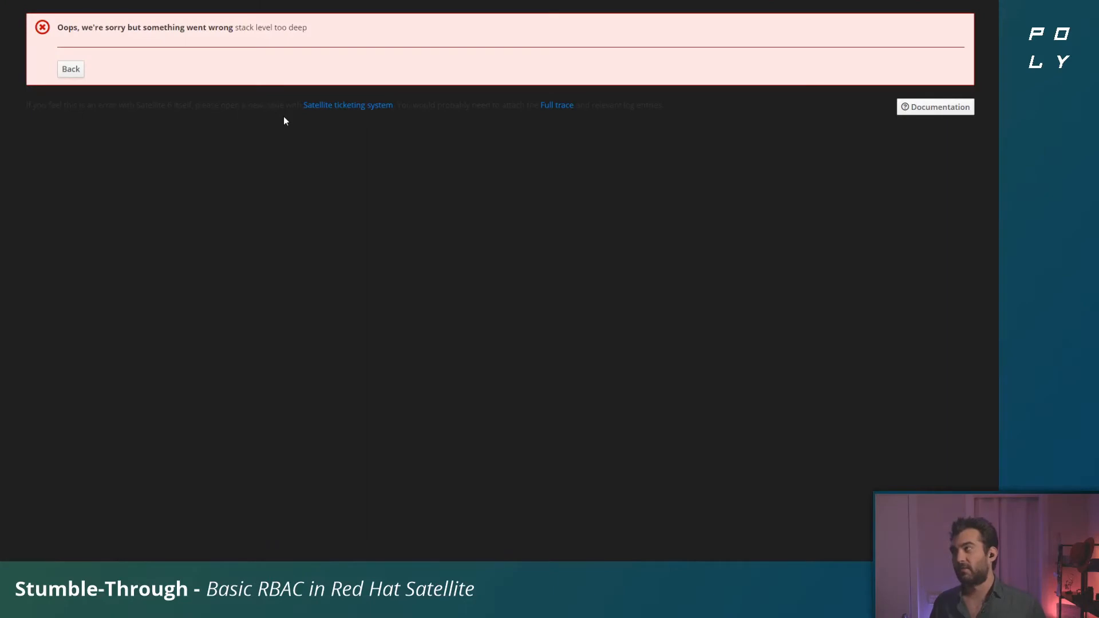
left_click(71, 69)
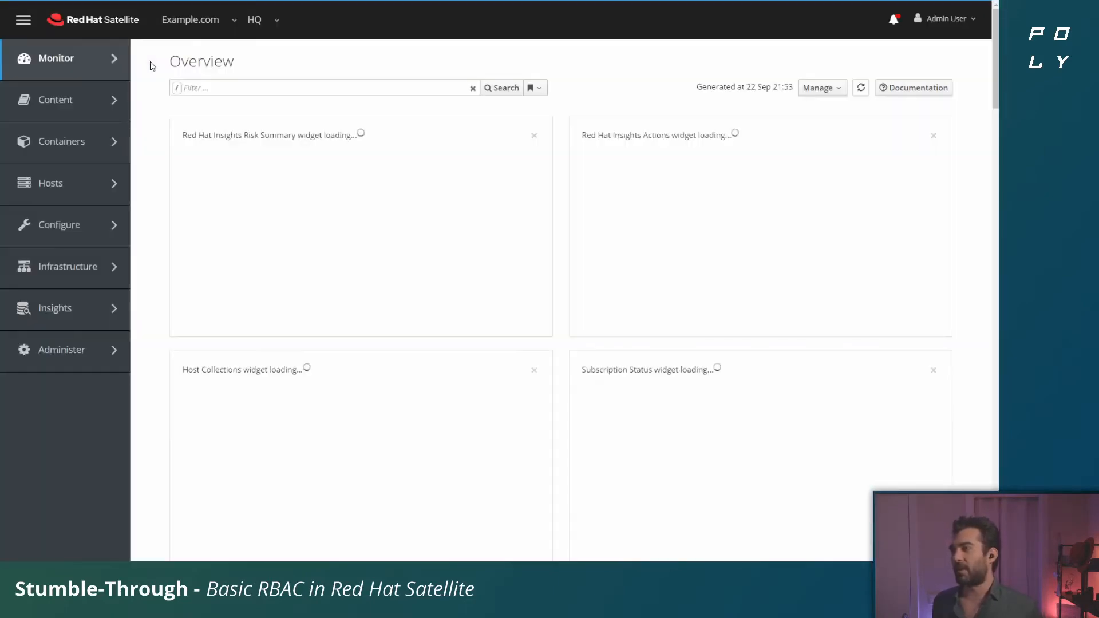
Step: Reopen user group TCS for editing and replace admin with user_one in its selected users
mouse_move(117, 350)
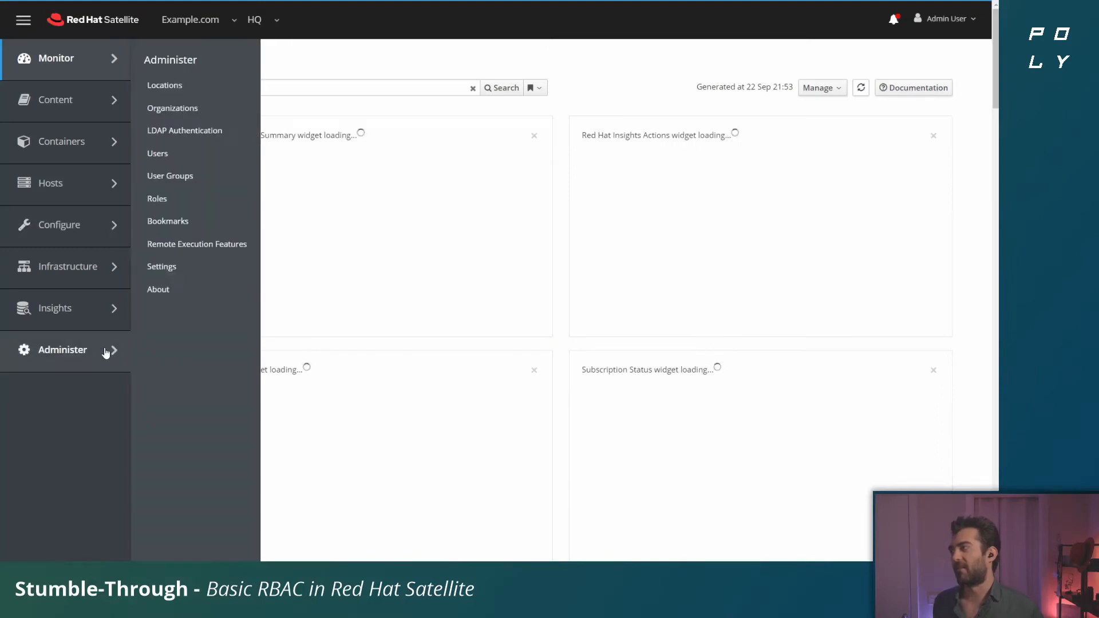
left_click(227, 177)
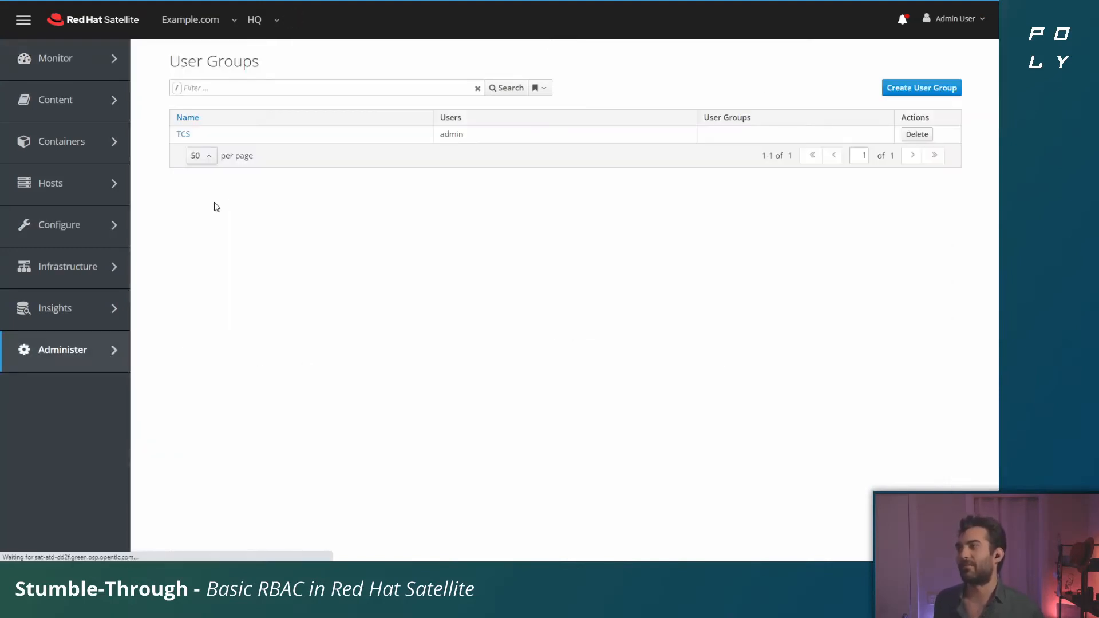
left_click(181, 136)
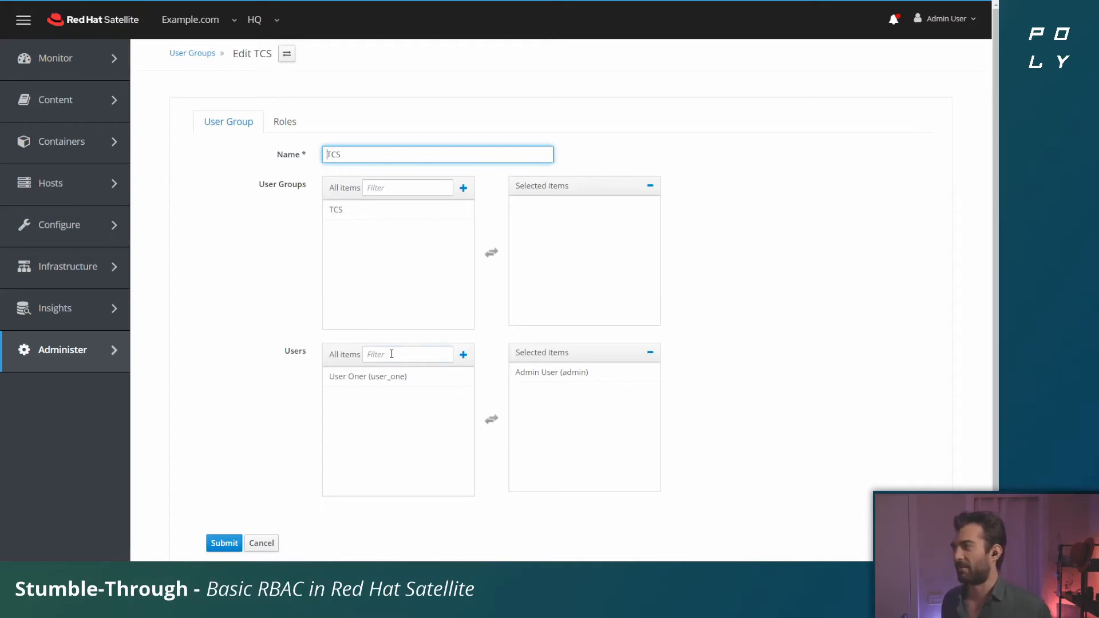
left_click(564, 373)
left_click(430, 396)
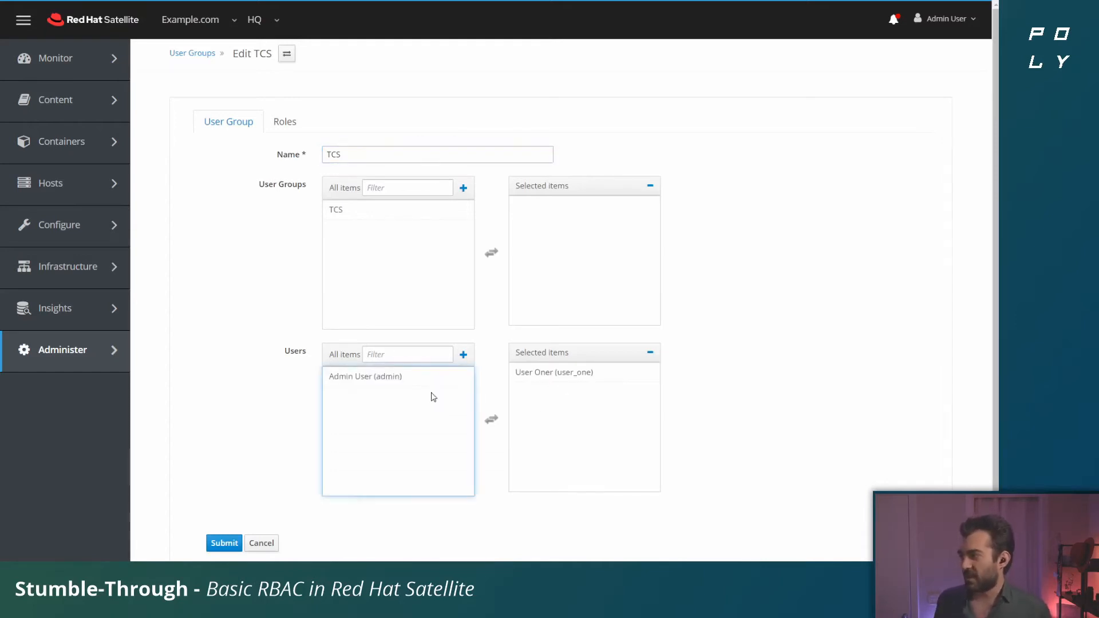
Step: Save user group TCS with user_one as its only member and dismiss the notification
left_click(223, 542)
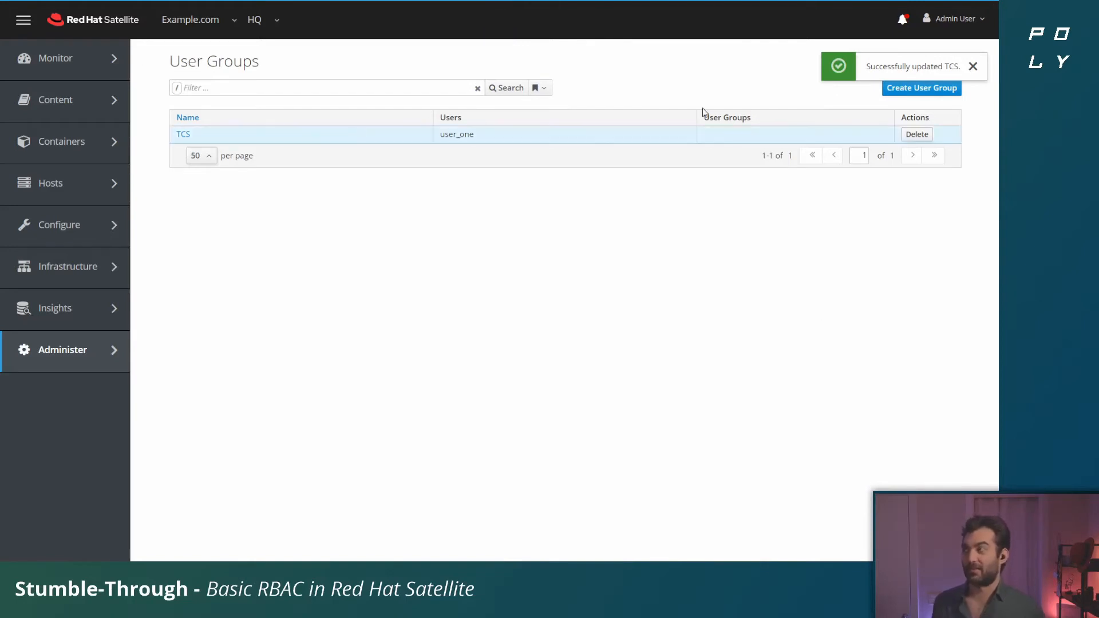
left_click(973, 68)
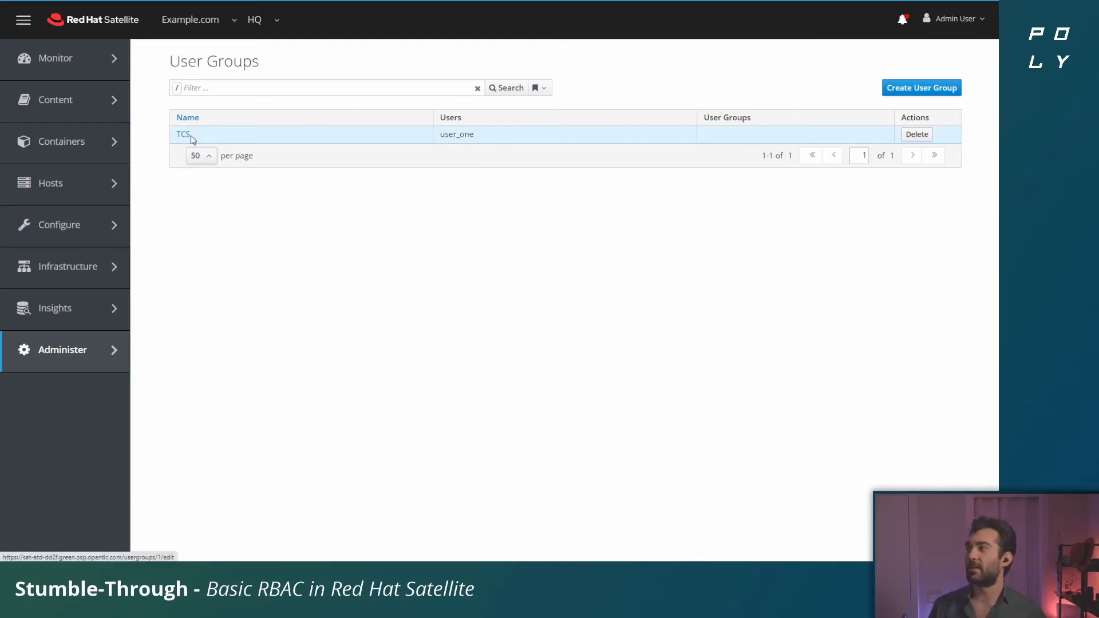
Step: Start creating a new role from the list of roles and name it Content View Viewer
mouse_move(93, 364)
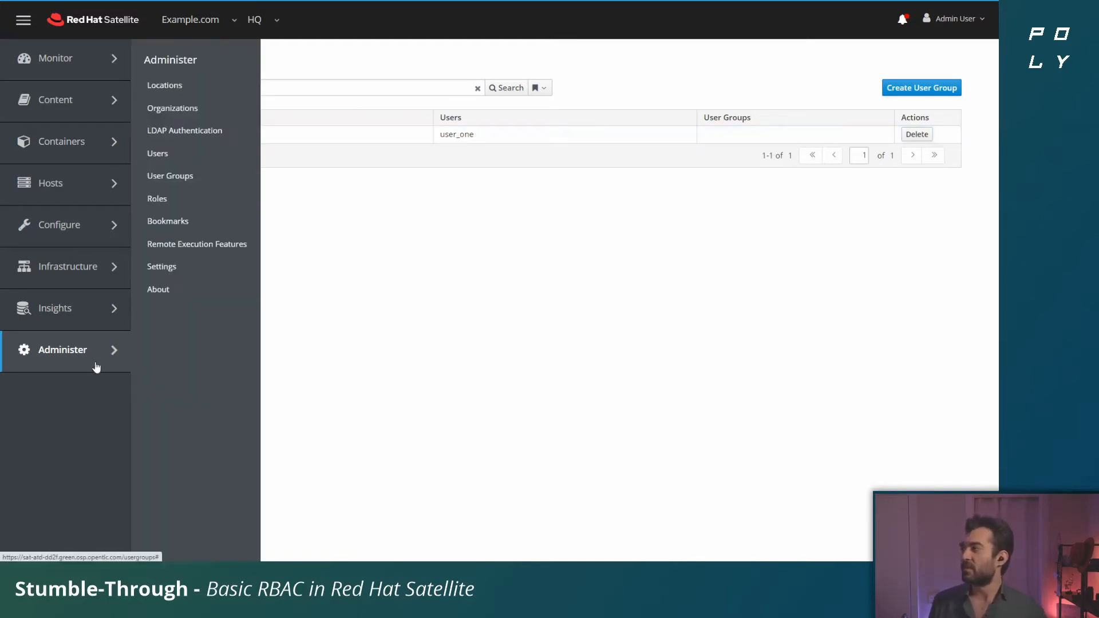
left_click(188, 199)
right_click(189, 199)
left_click(508, 288)
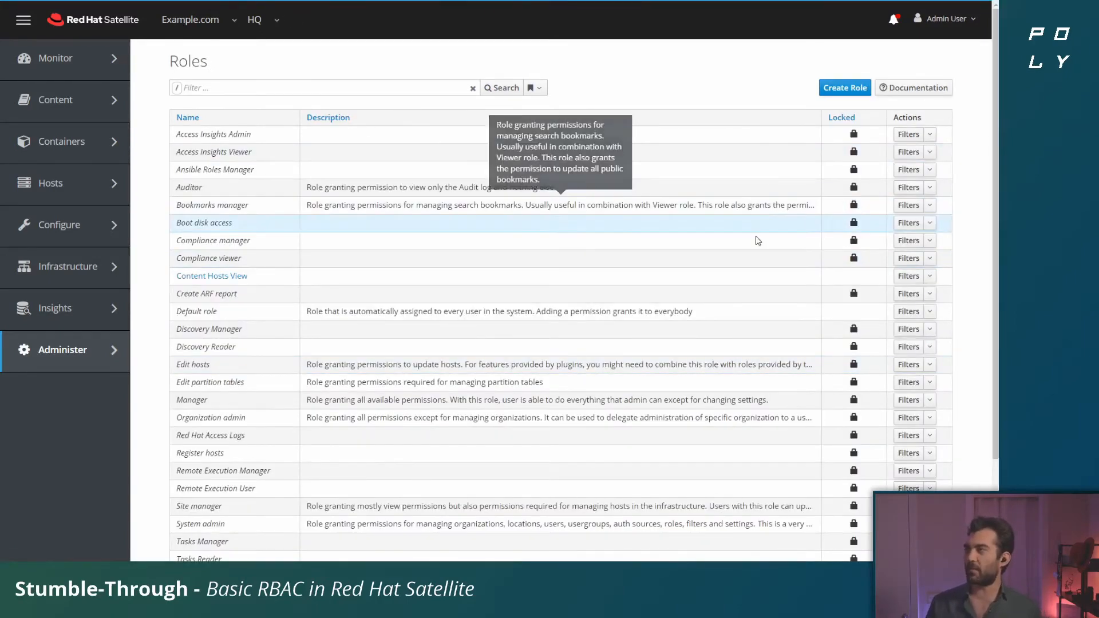
scroll(897, 341, "down", 3)
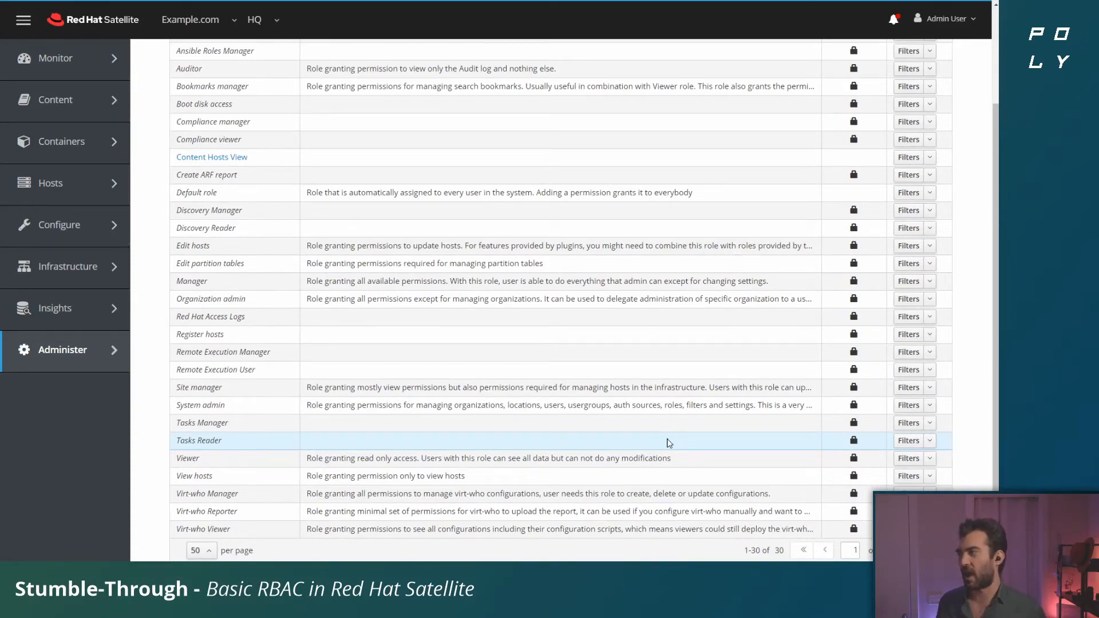
scroll(704, 470, "up", 3)
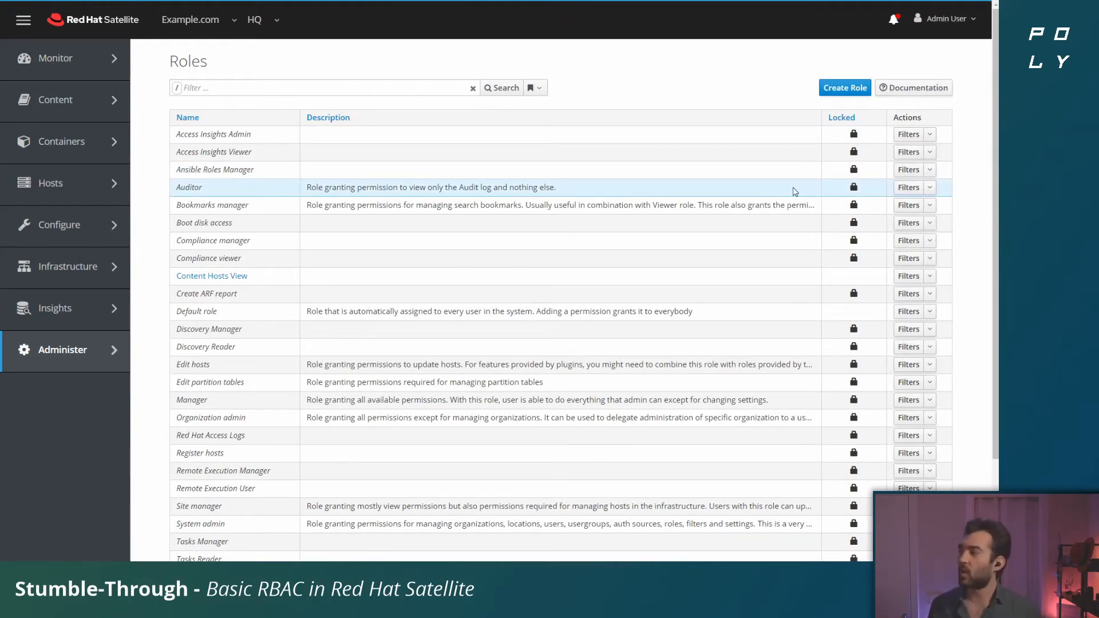
left_click(843, 89)
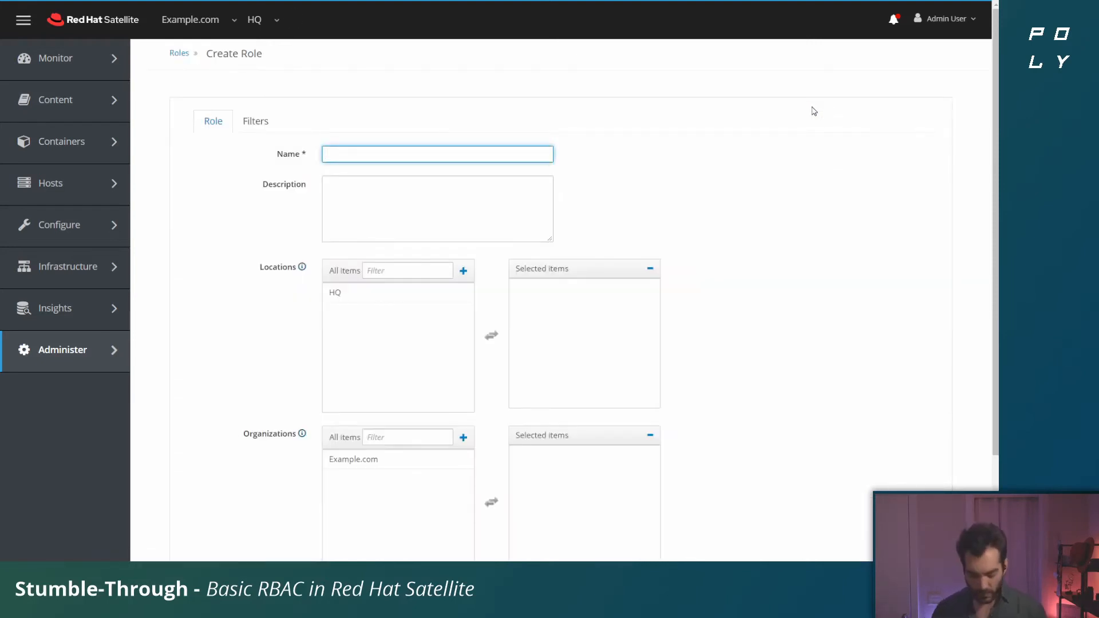
type("Con")
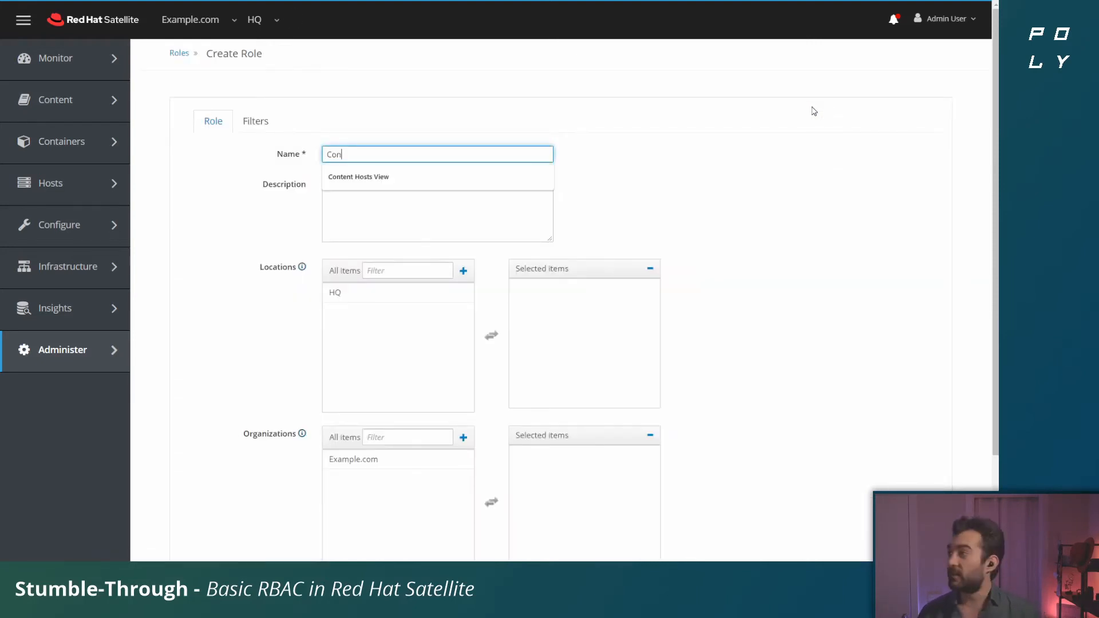
type("ten")
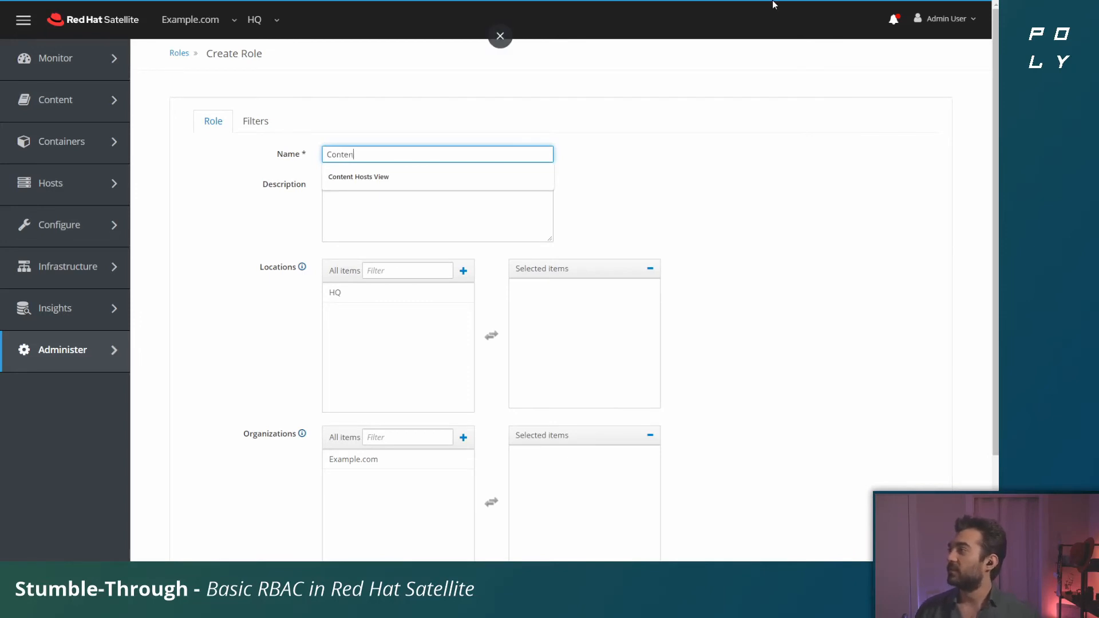
type("t View Viewer")
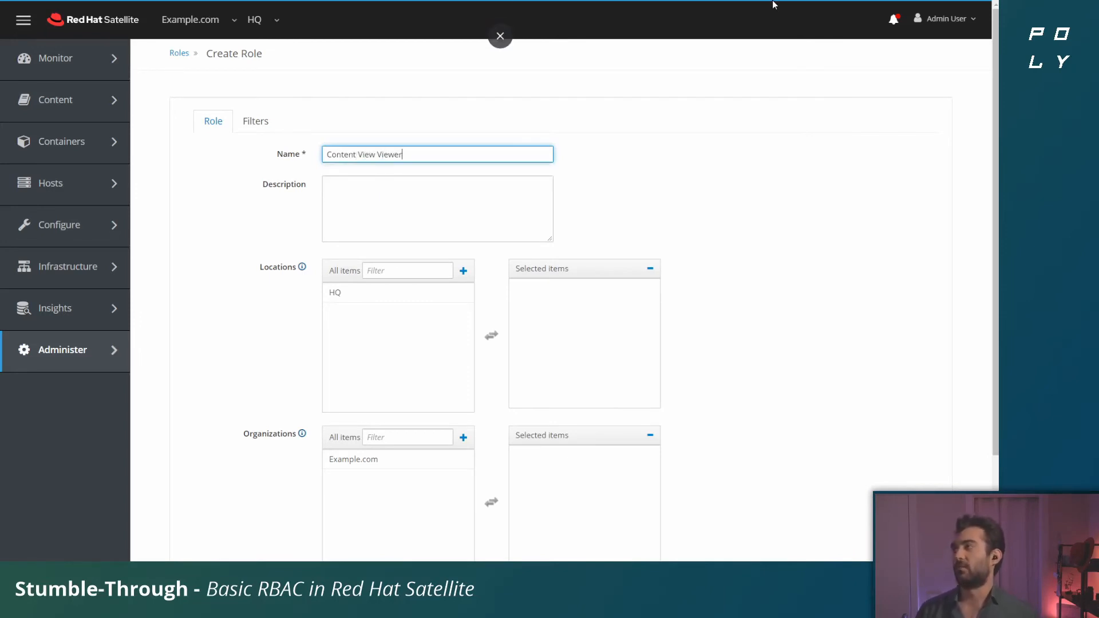
left_click(733, 242)
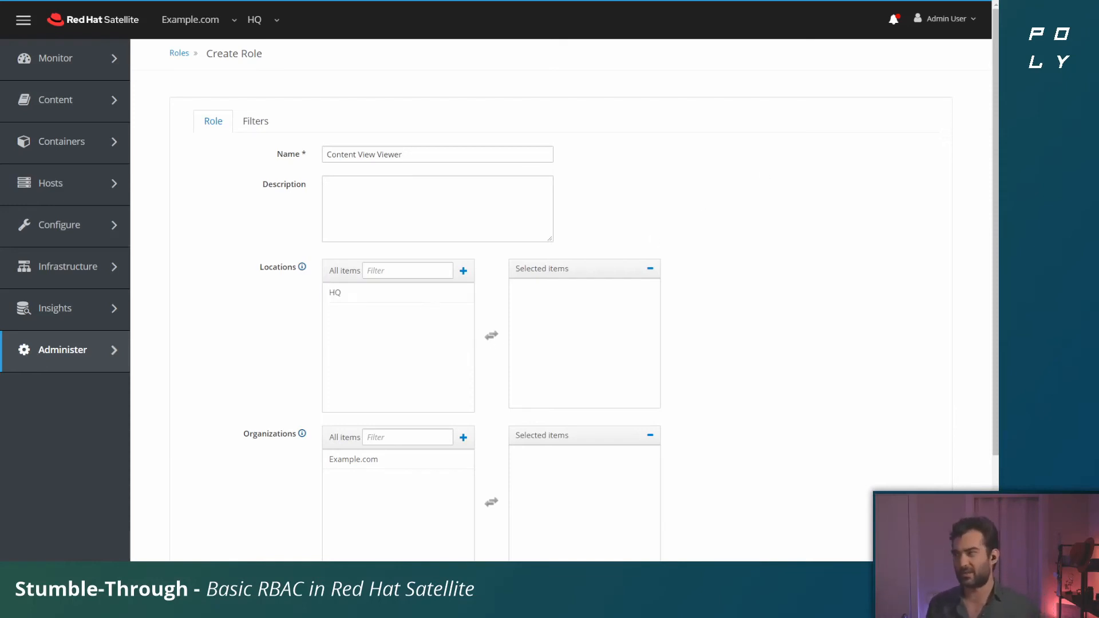
Step: Assign location HQ and organization Example.com to the new role and submit it
scroll(911, 361, "down", 1)
scroll(911, 360, "down", 2)
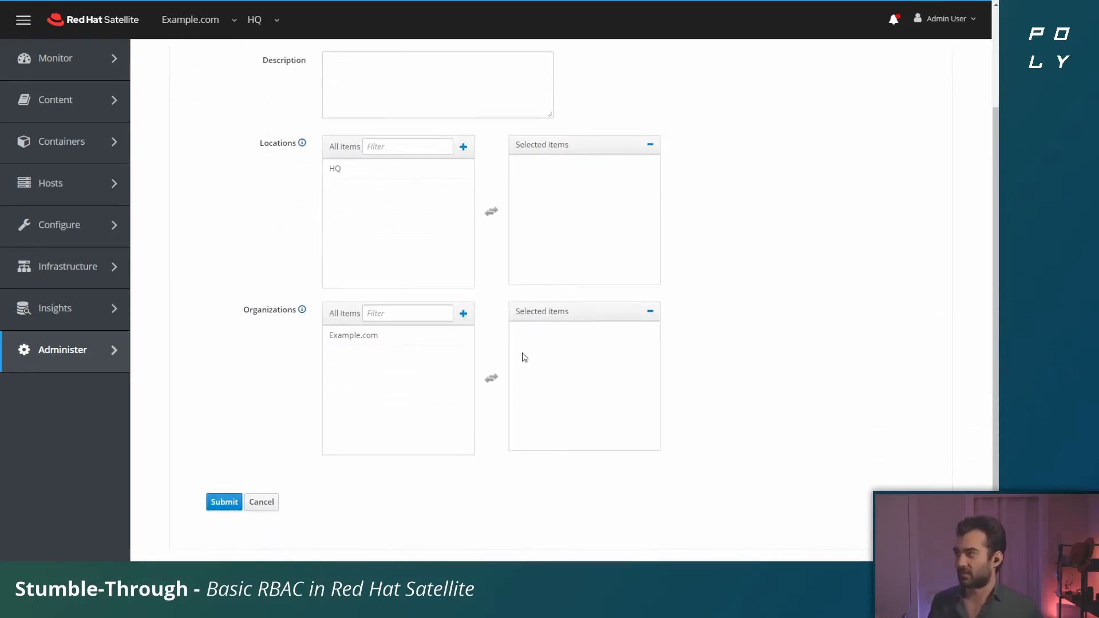
left_click(335, 174)
left_click(350, 170)
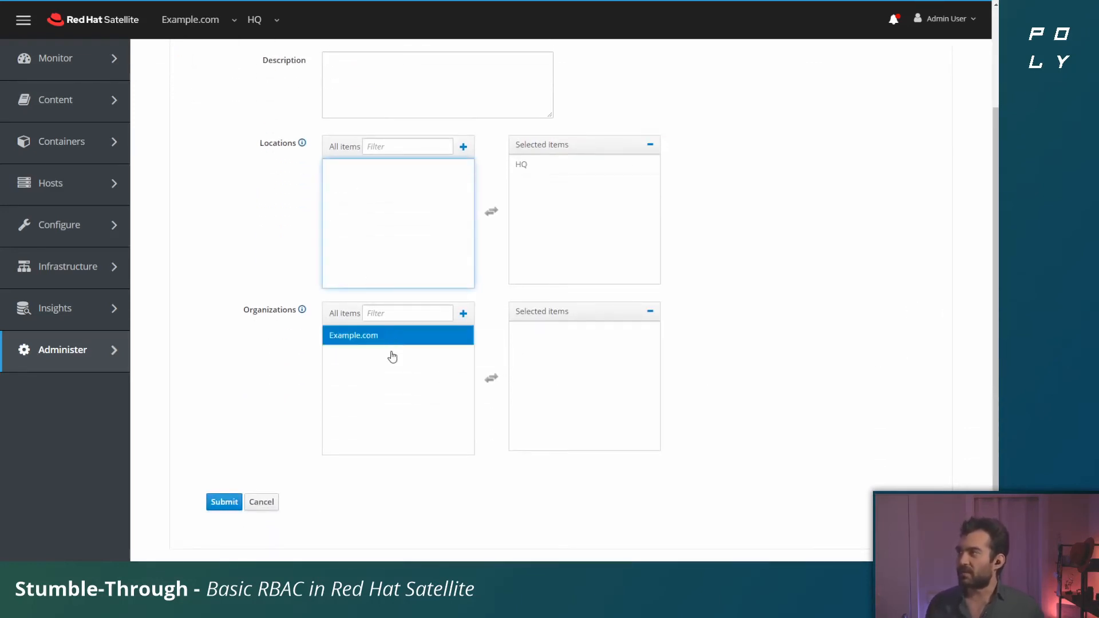
left_click(375, 336)
scroll(300, 378, "up", 3)
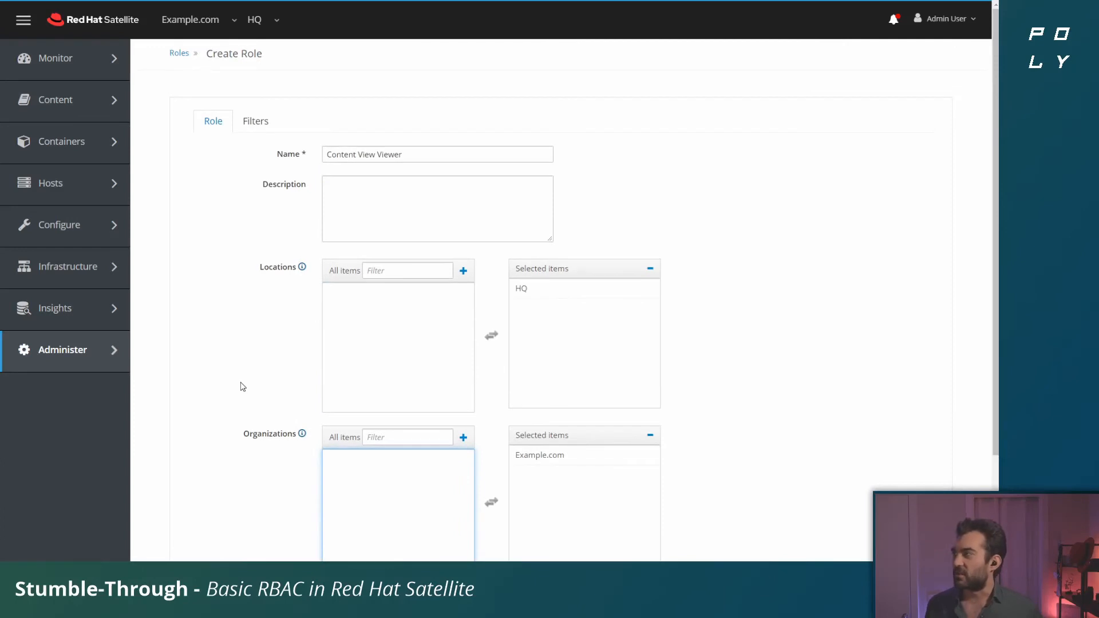
scroll(248, 217, "down", 3)
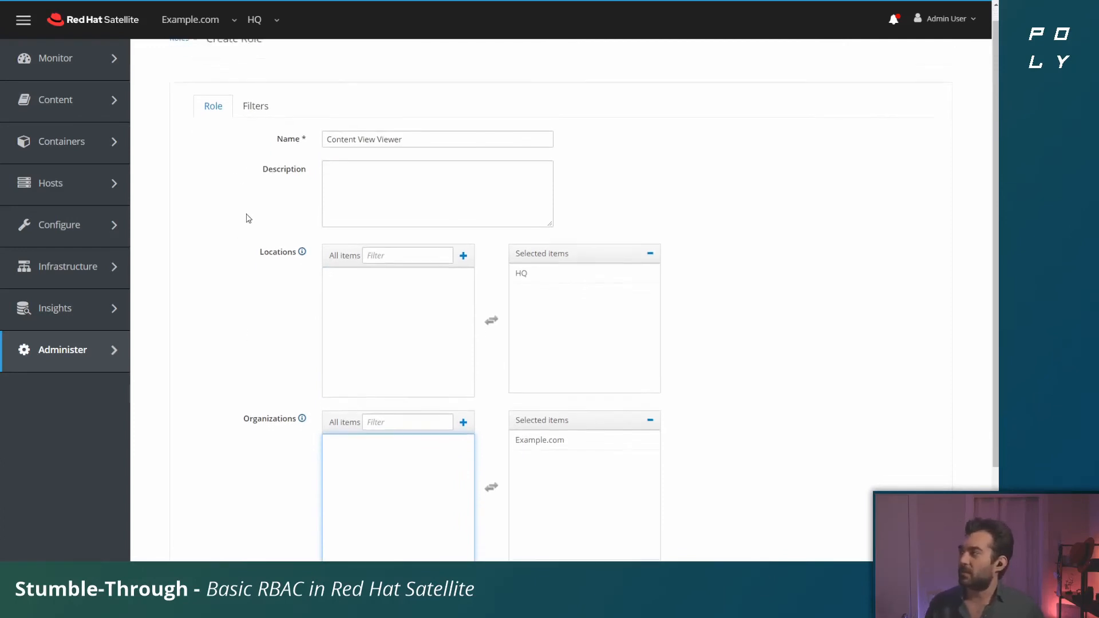
left_click(229, 504)
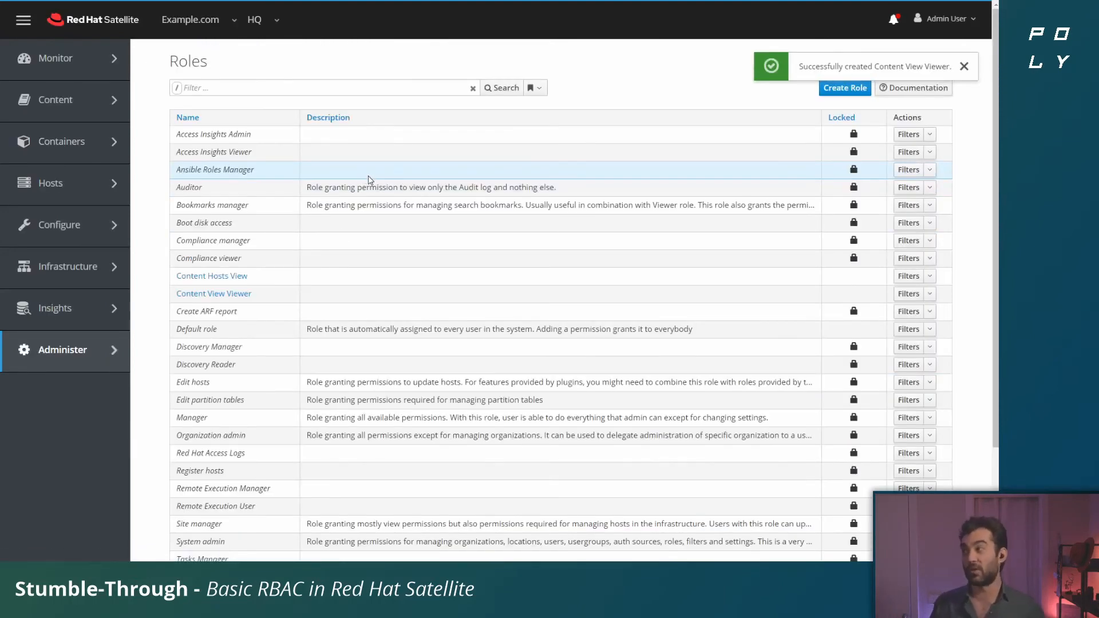
Step: Open the Content View Viewer role and start a new filter with resource type Content Views
left_click(231, 295)
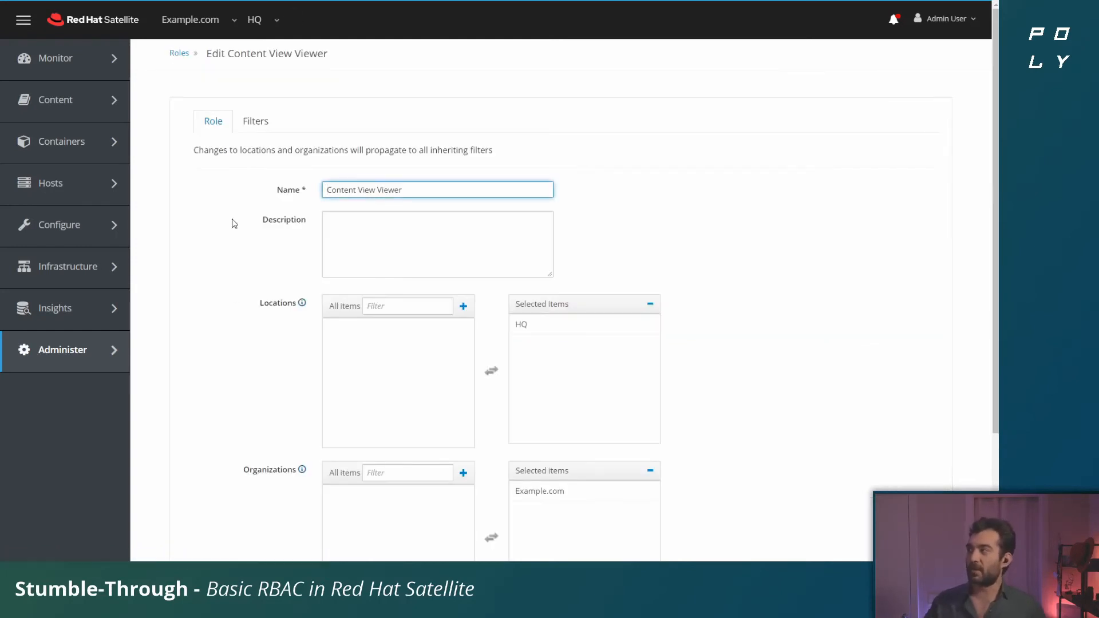
left_click(265, 116)
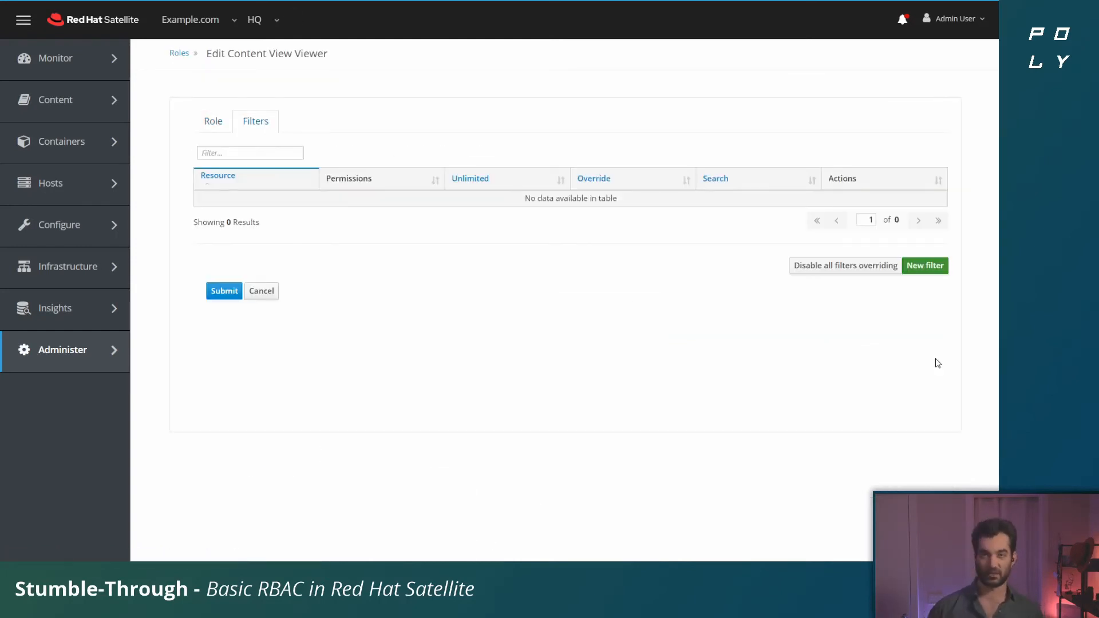
left_click(943, 271)
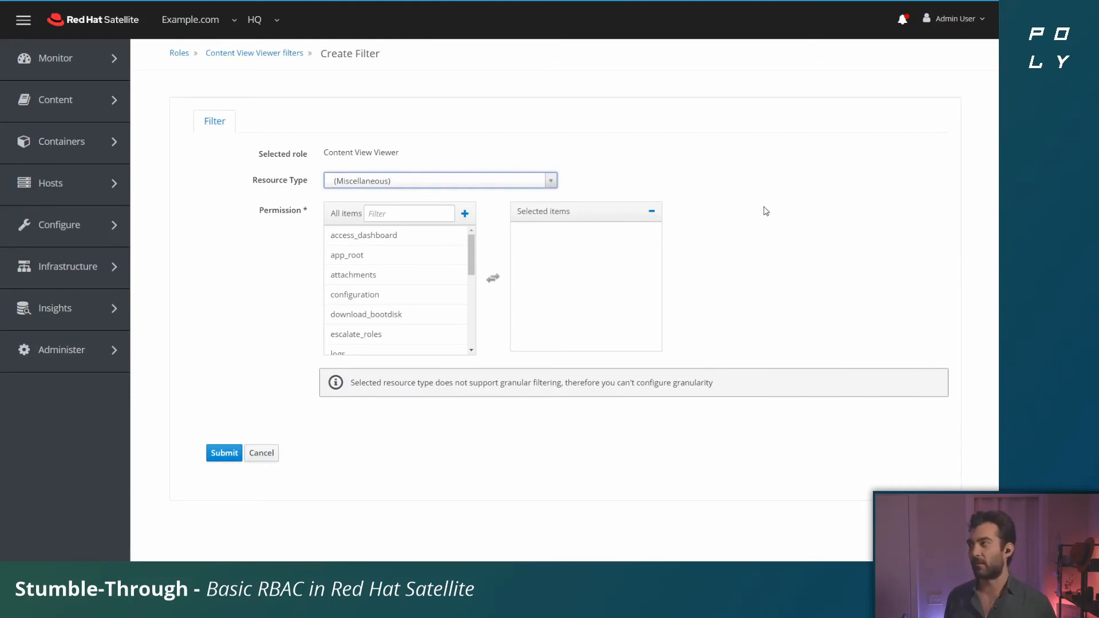
left_click(384, 179)
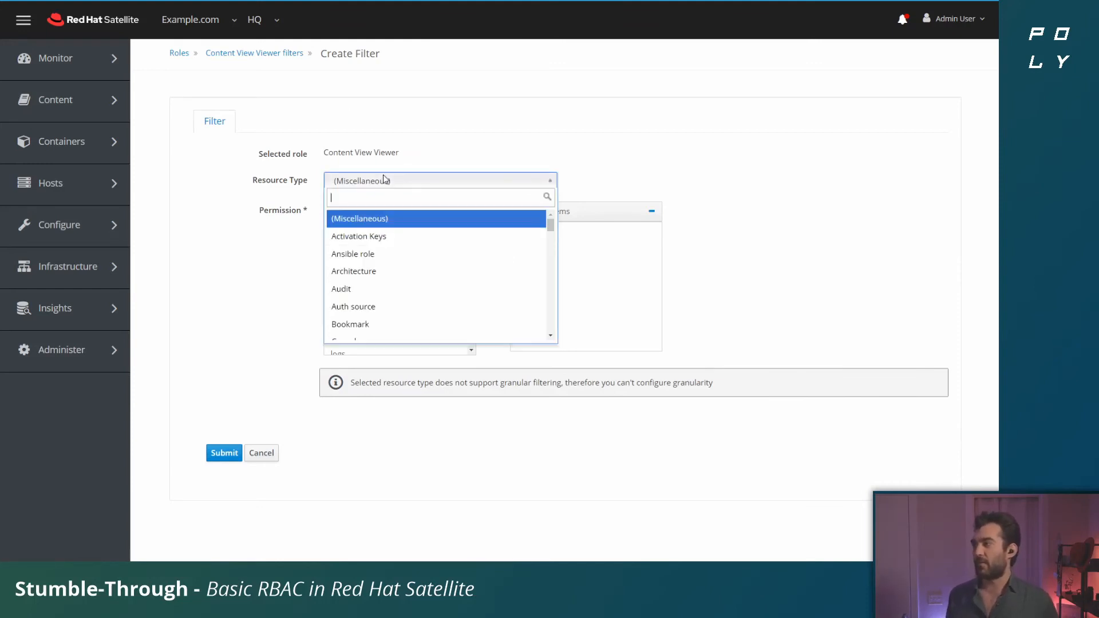
scroll(435, 288, "down", 1)
scroll(435, 288, "down", 7)
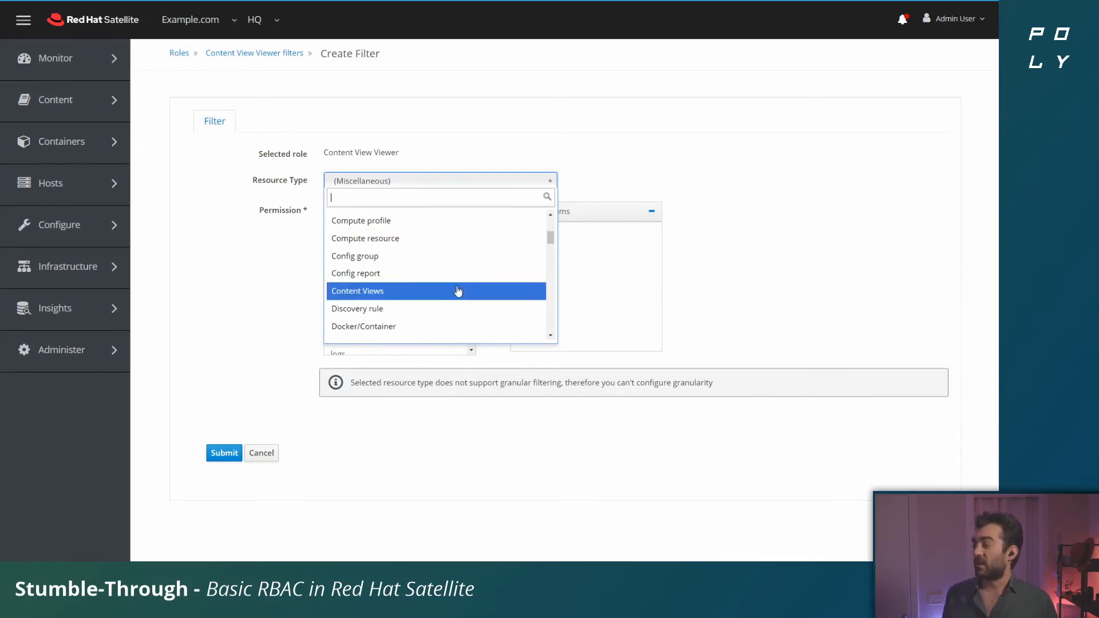
left_click(458, 293)
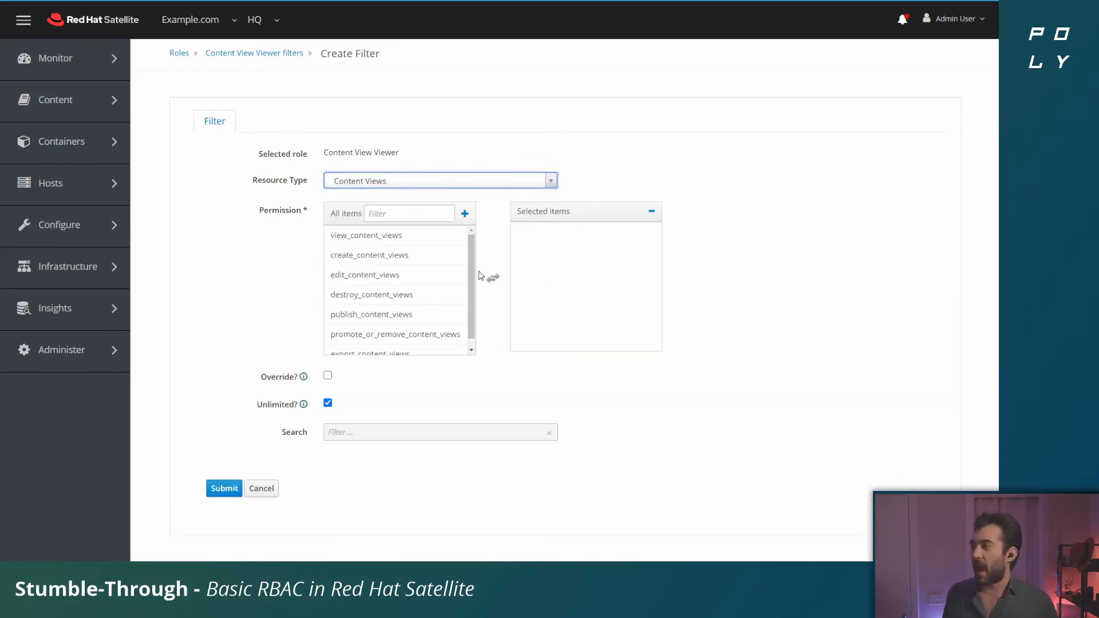
Step: Add the view_content_views permission to the filter and submit it
left_click(426, 242)
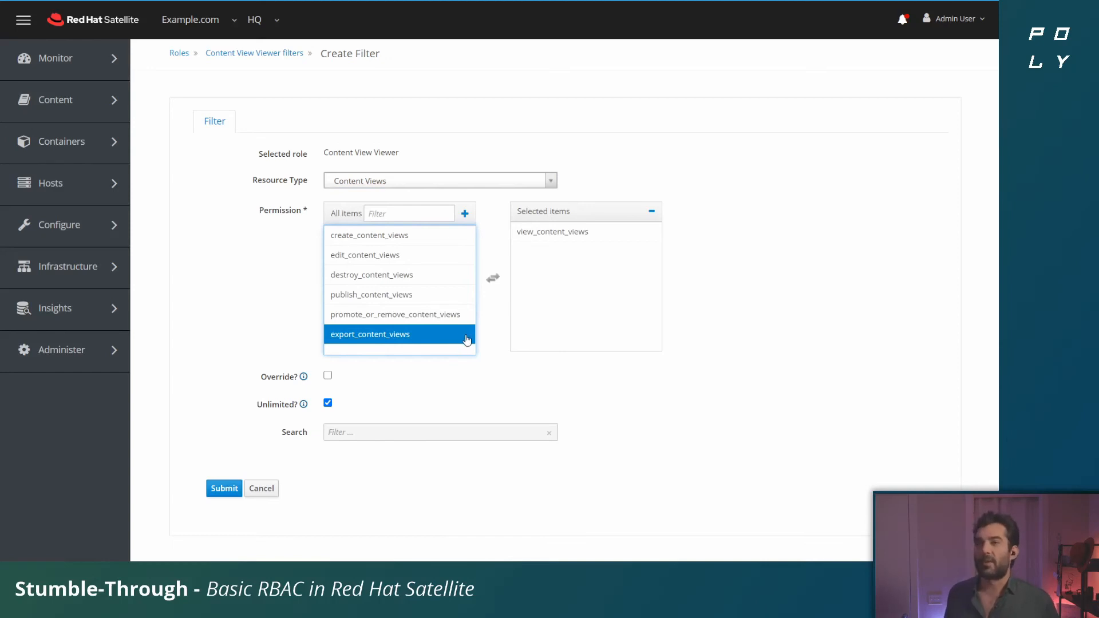
left_click(854, 252)
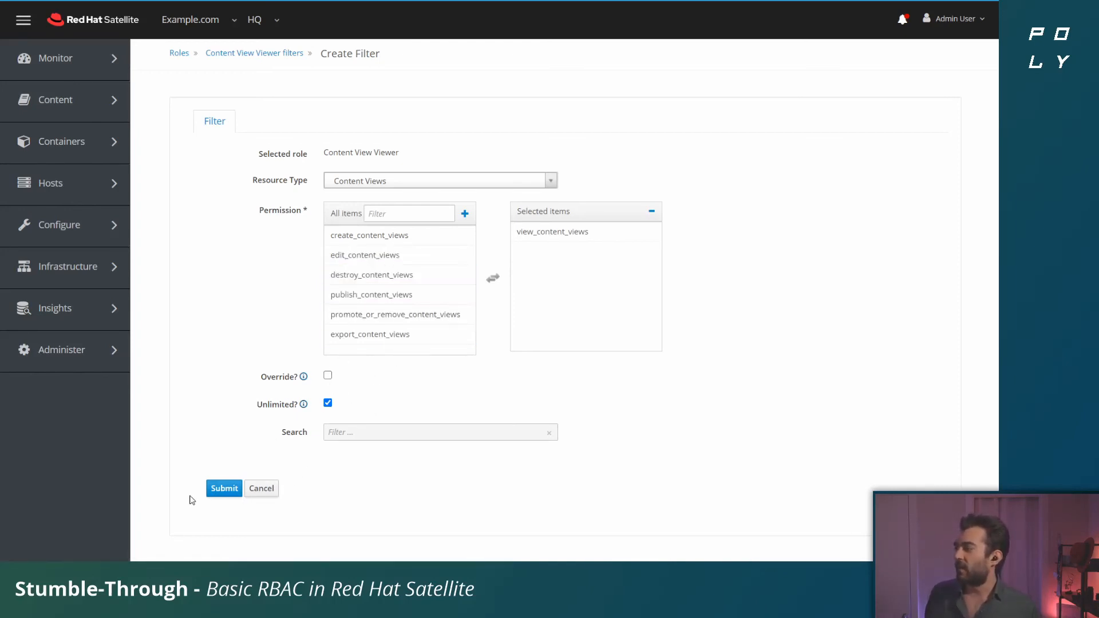
left_click(217, 490)
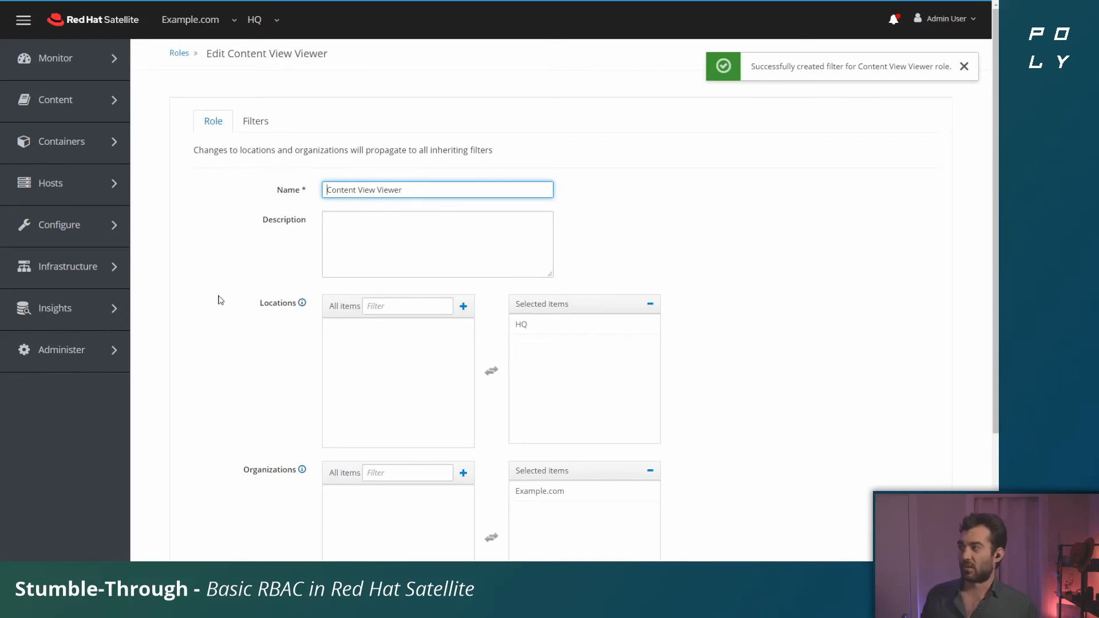
Step: Check the details and filters of the Content View Viewer role
scroll(218, 299, "down", 2)
scroll(231, 285, "up", 2)
left_click(257, 122)
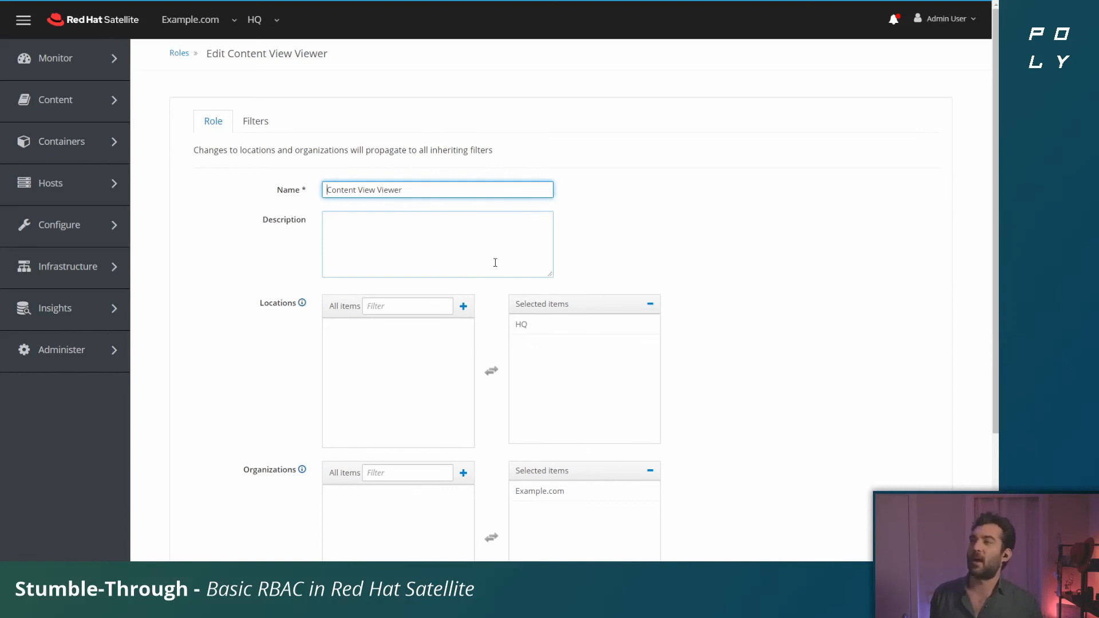
Step: Open user group TCS for editing and show its role assignments
mouse_move(112, 212)
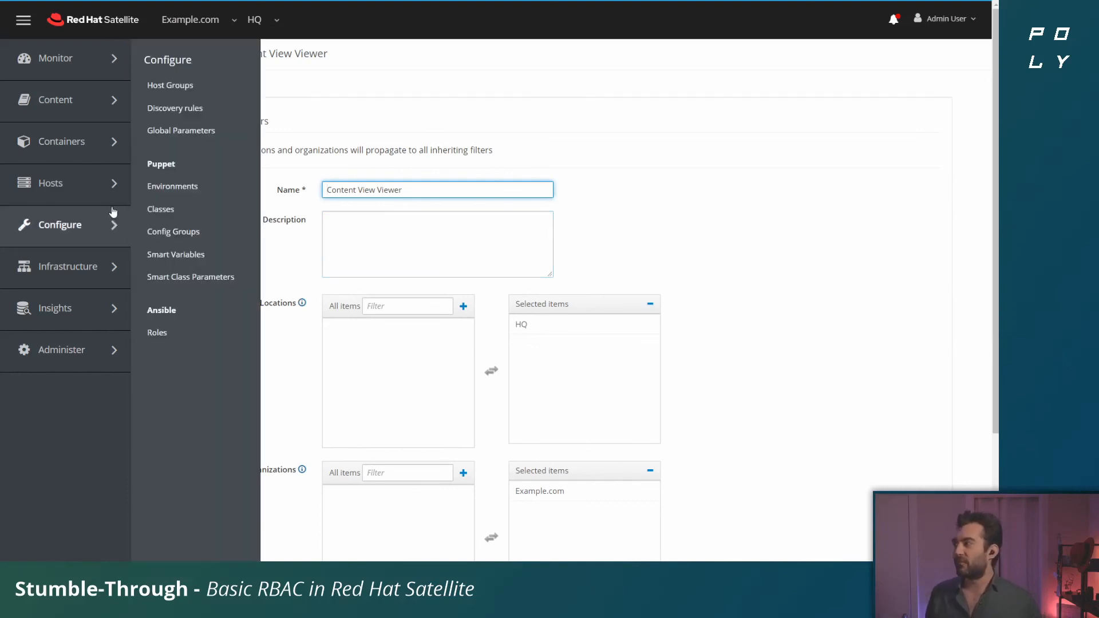
mouse_move(81, 347)
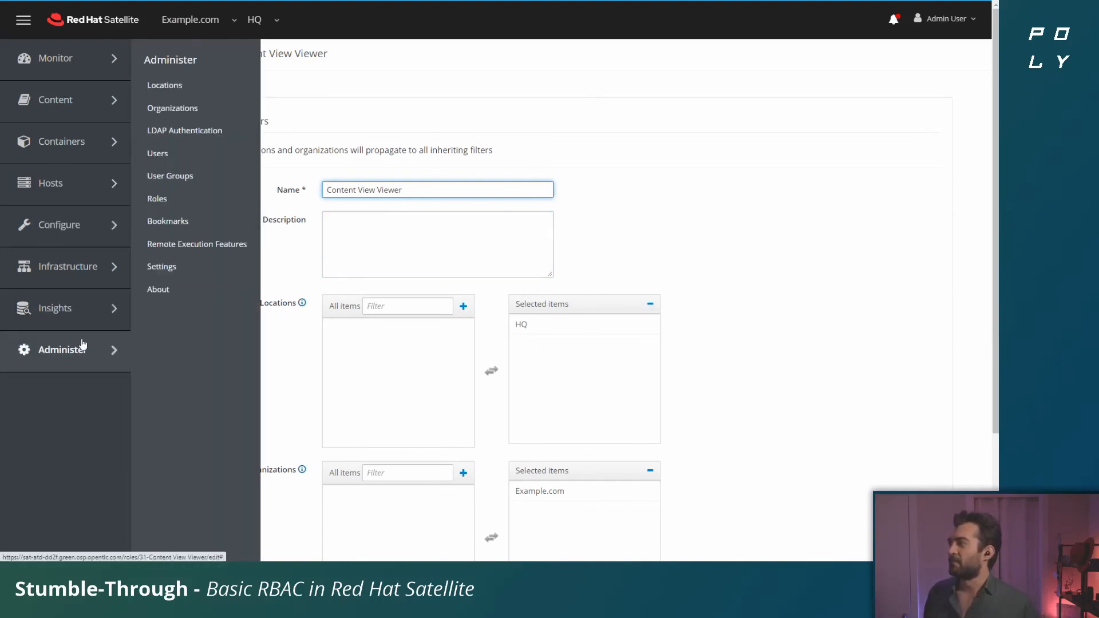
left_click(217, 176)
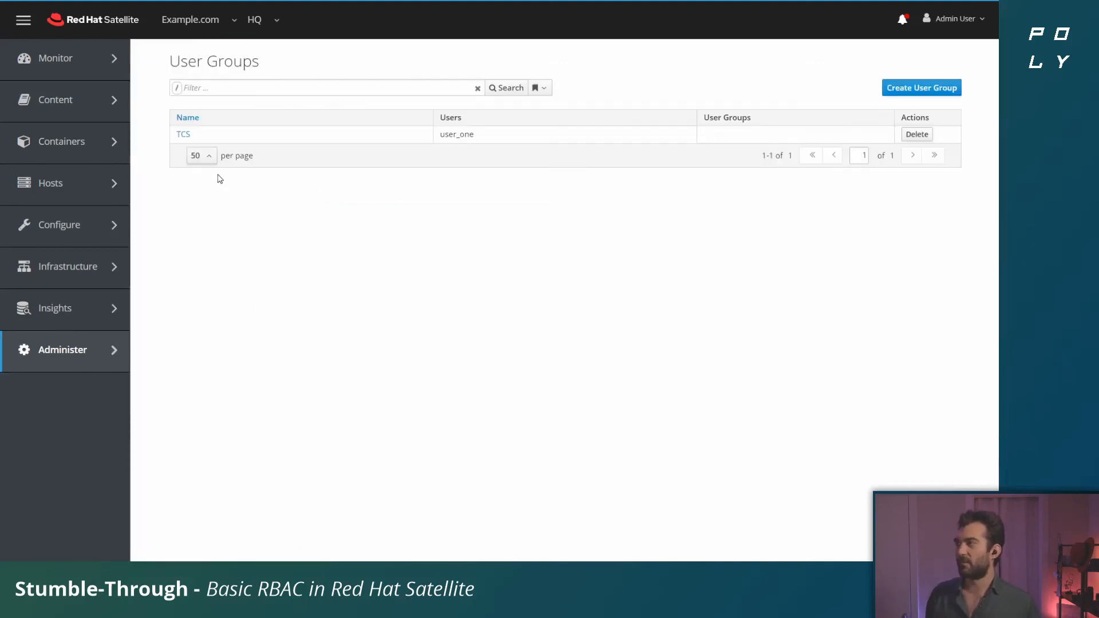
left_click(180, 140)
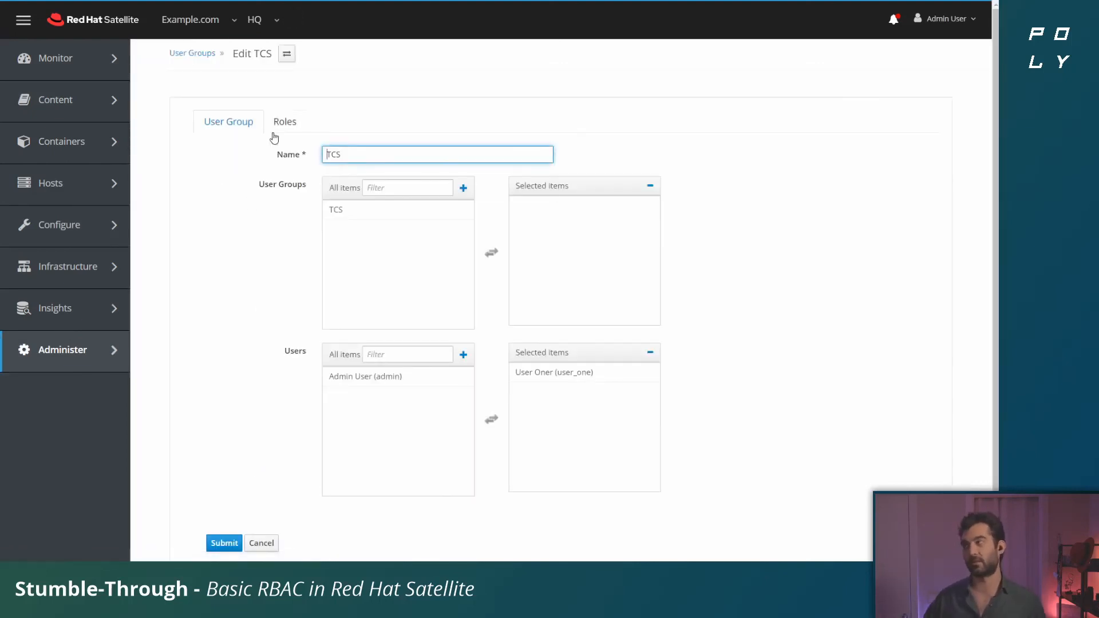
left_click(288, 124)
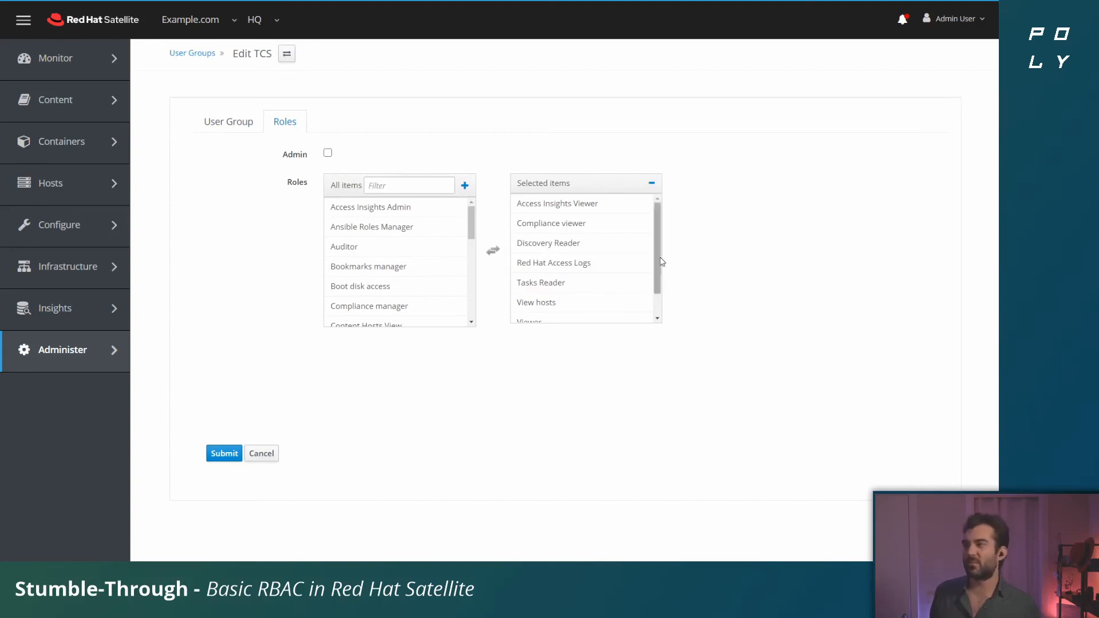
Step: Review the group's selected roles, add Content View Viewer to them and submit user group TCS
left_click_drag(657, 255, 614, 313)
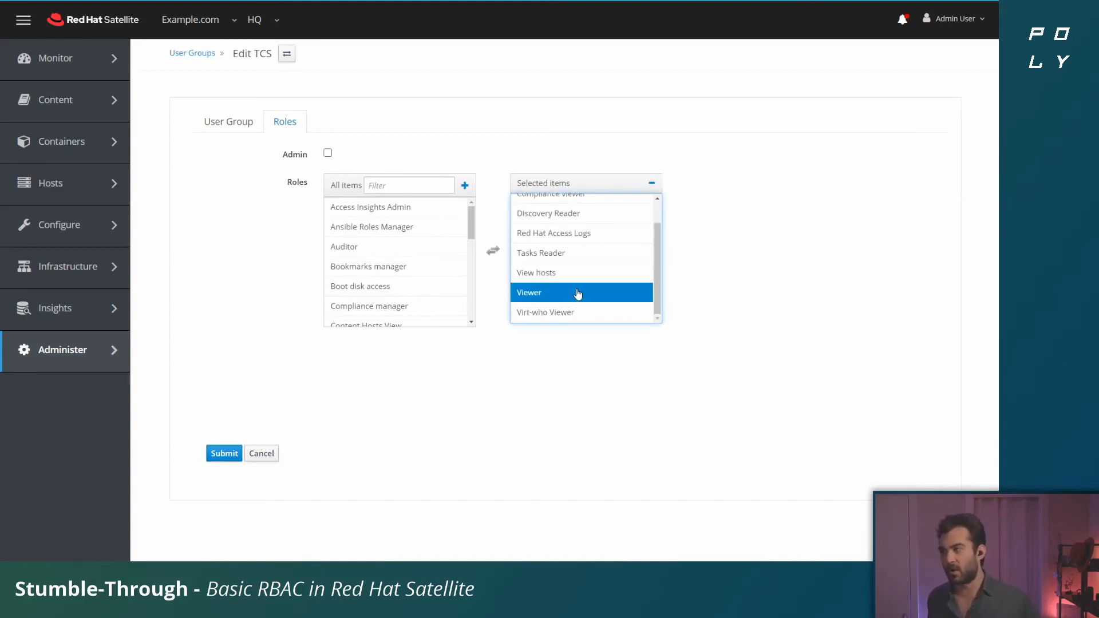
scroll(589, 292, "up", 2)
scroll(590, 286, "down", 2)
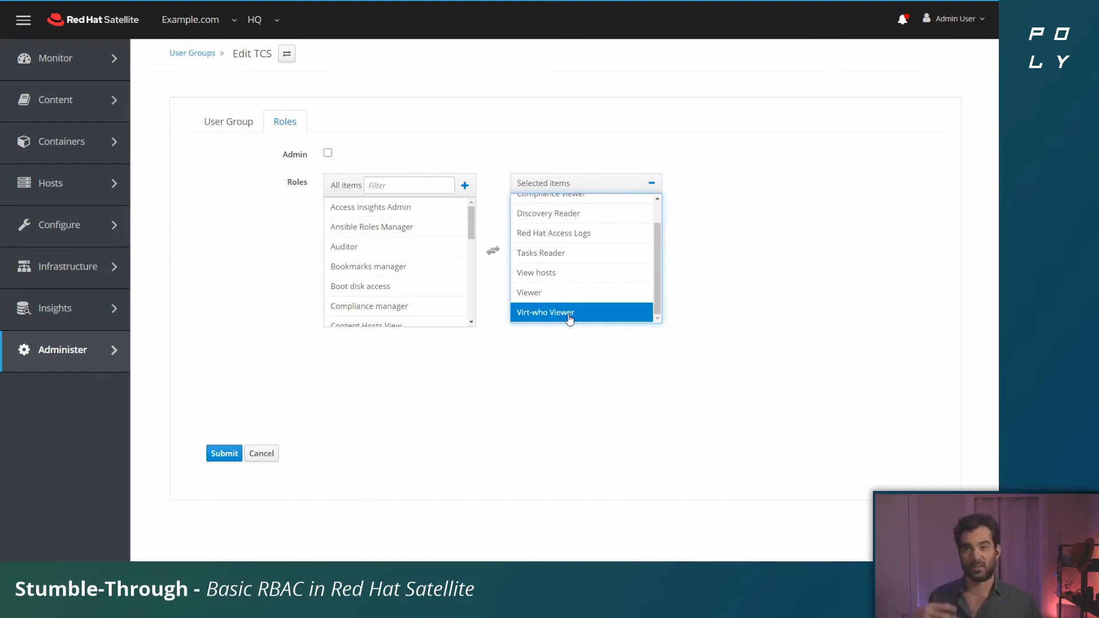
scroll(587, 297, "up", 1)
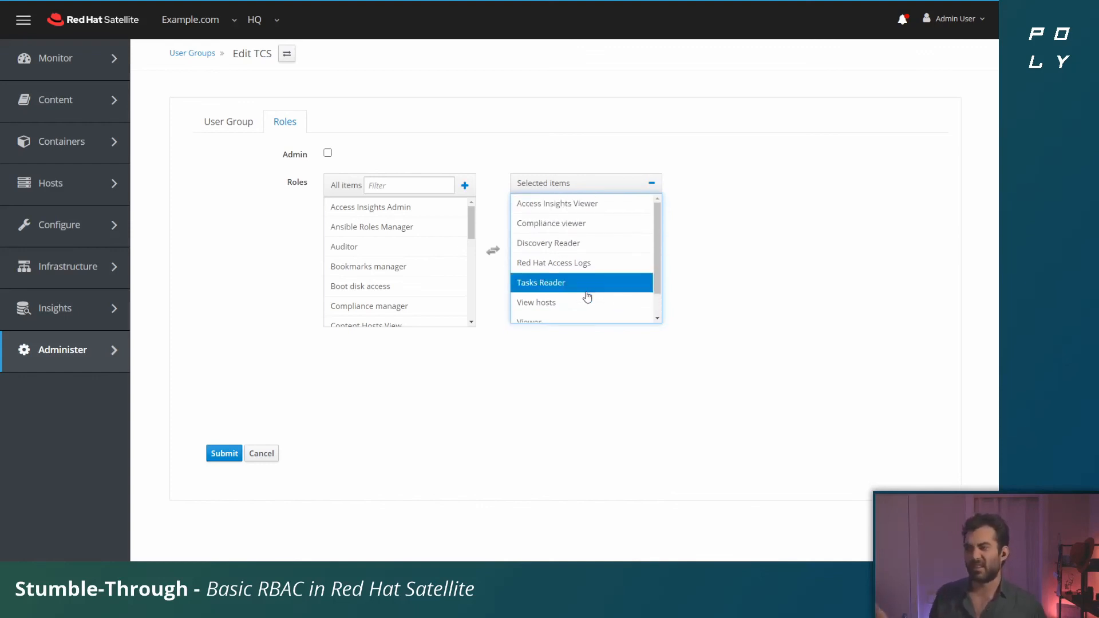
scroll(411, 235, "down", 3)
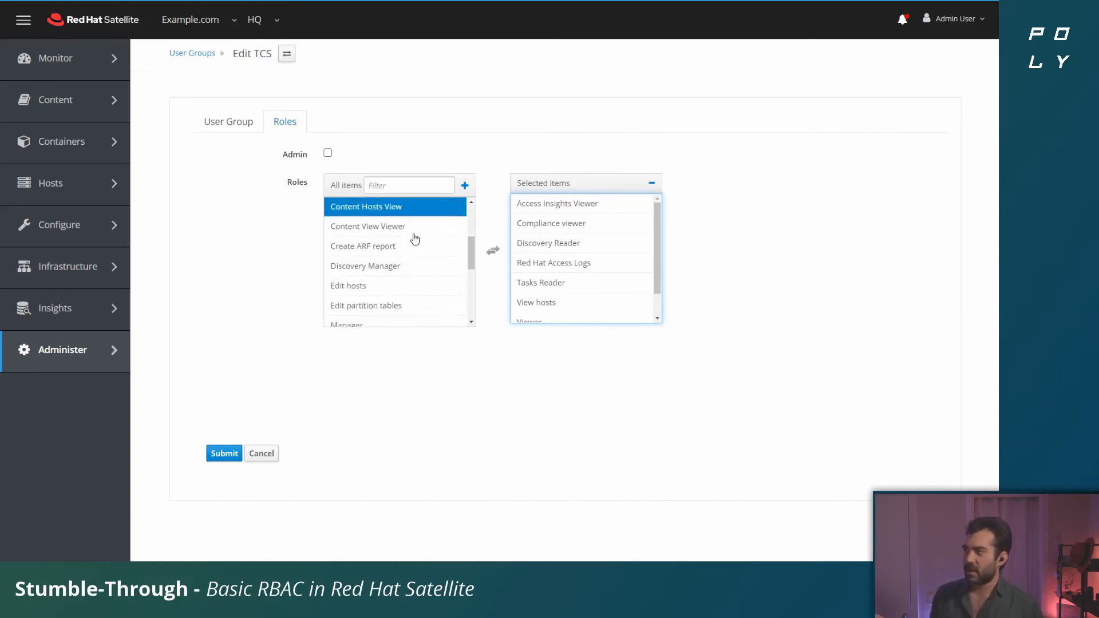
left_click(380, 224)
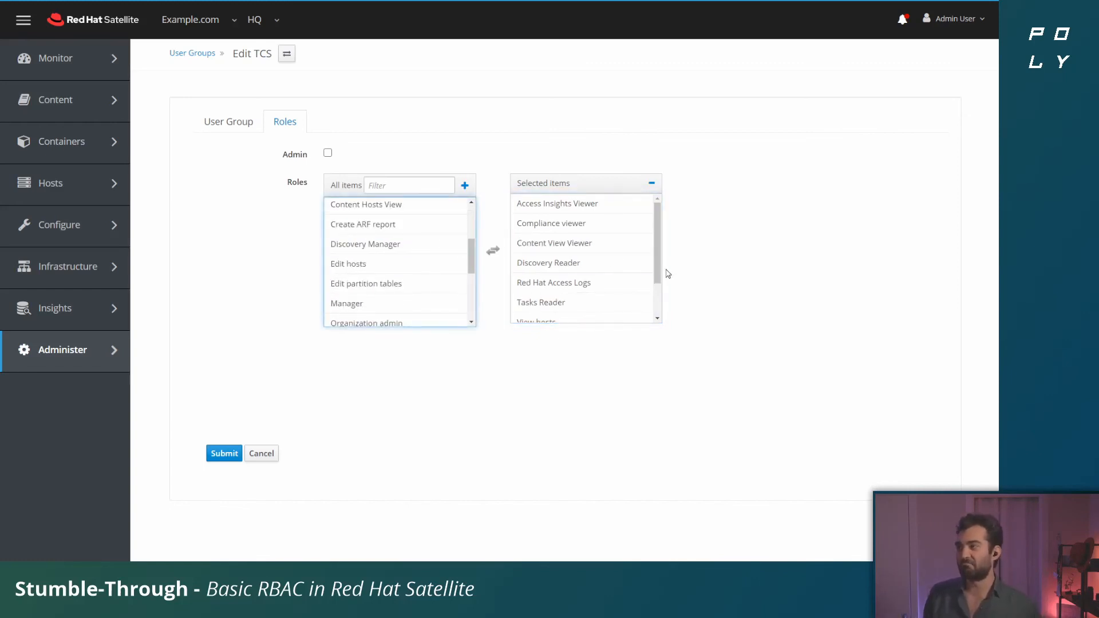
left_click(224, 454)
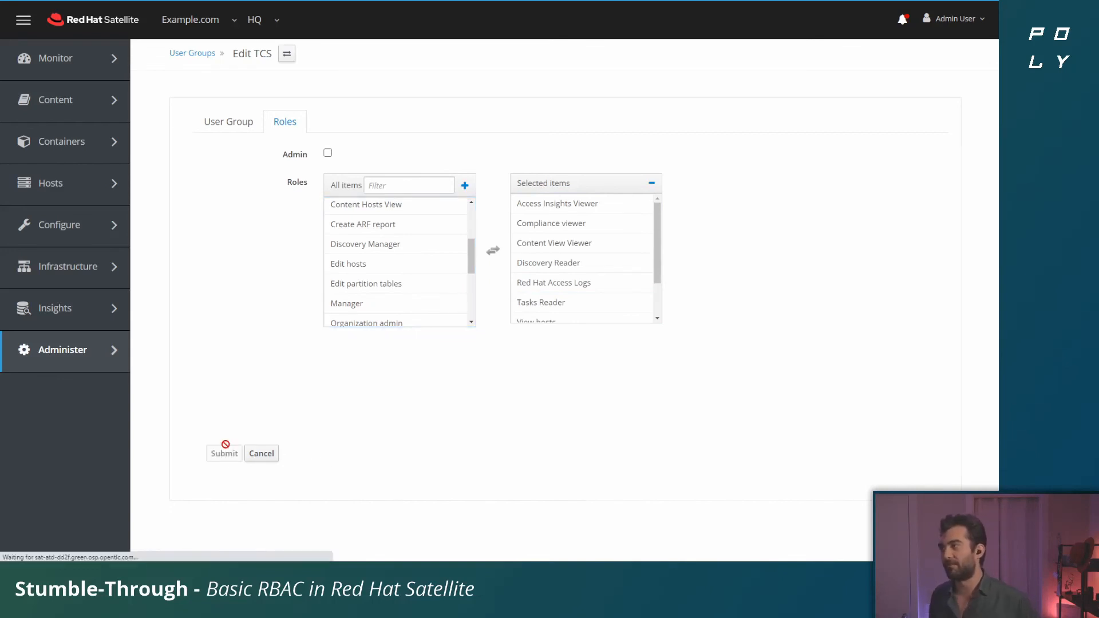